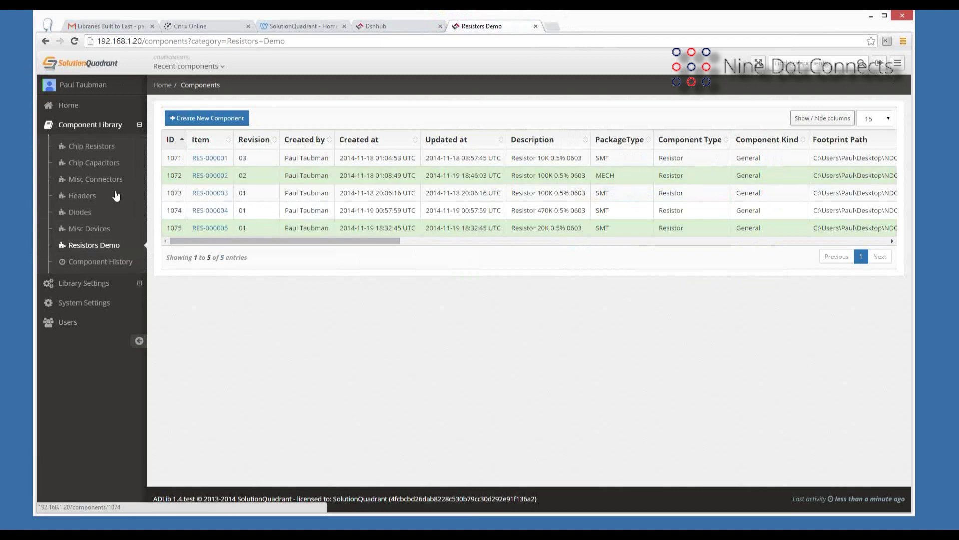
Step: Create a new component in the Resistors Demo category with the item name RES-000006
left_click(193, 119)
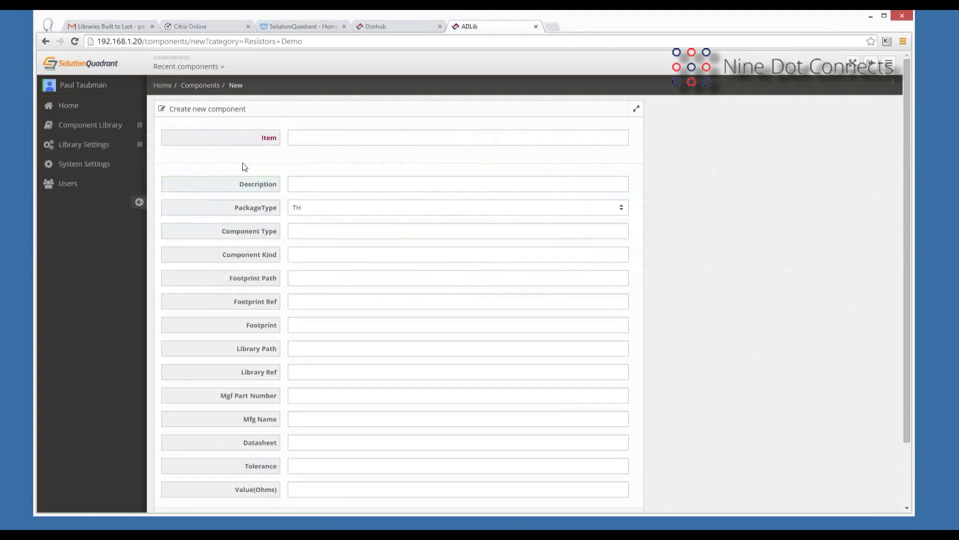
left_click(317, 296)
left_click(303, 133)
type("res-000005")
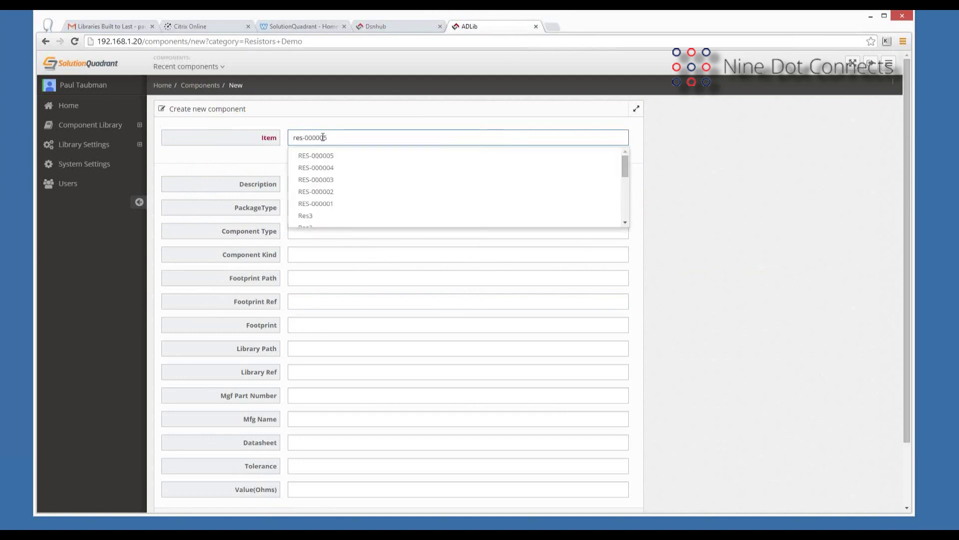
key("Return")
key("BackSpace")
type("6")
Step: Enter the component description as "Resistor 30K 0.5% 0603", adapting the existing 20K resistor description
left_click(310, 186)
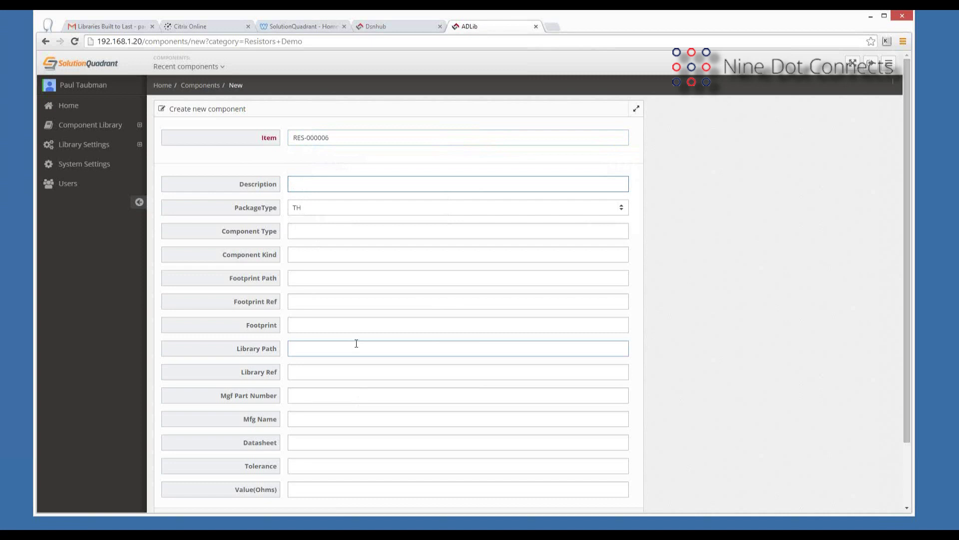
type("res")
type(" 1R00 1% 0.25W")
type("i")
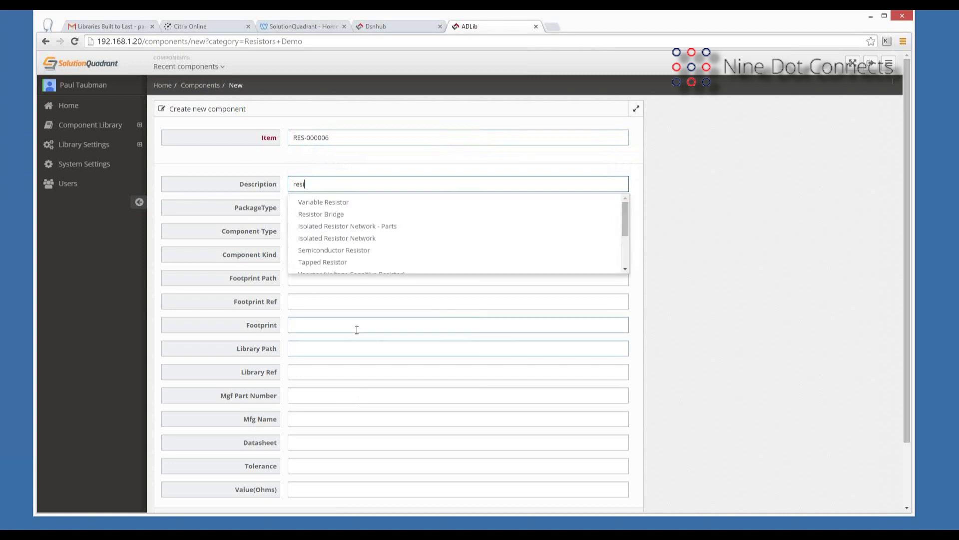
type("s")
type("tor ")
type("Bridge")
type("20K 0.5% 0603")
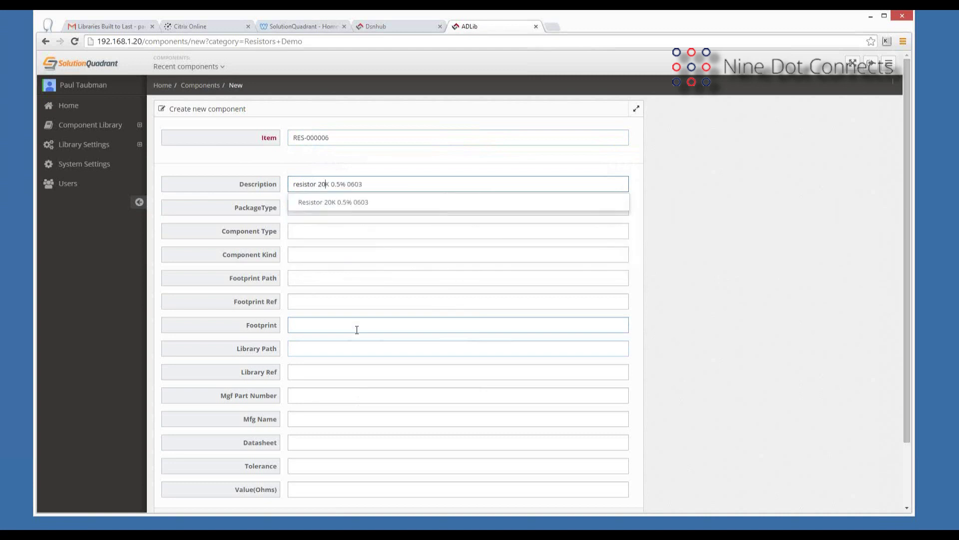
key("Tab")
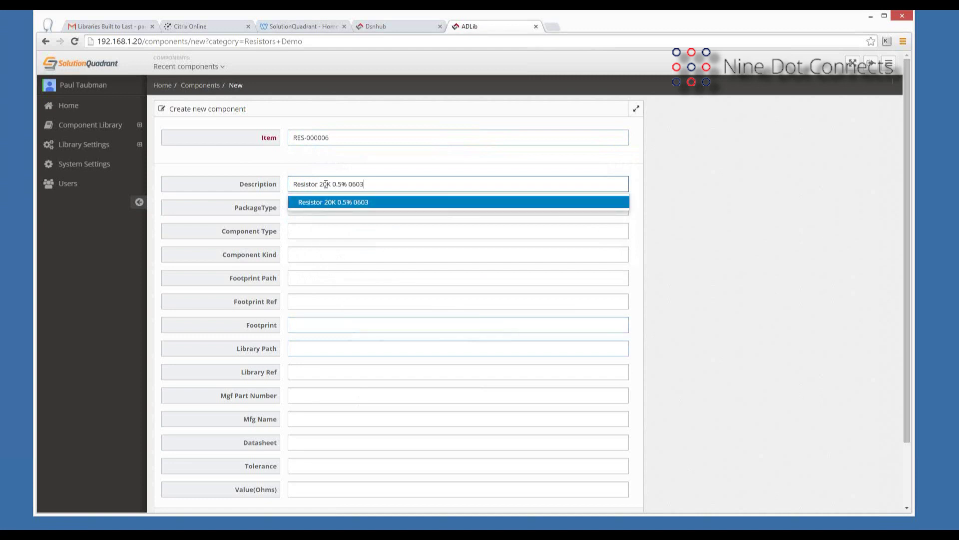
left_click(325, 184)
key("BackSpace")
key("BackSpace")
type("40")
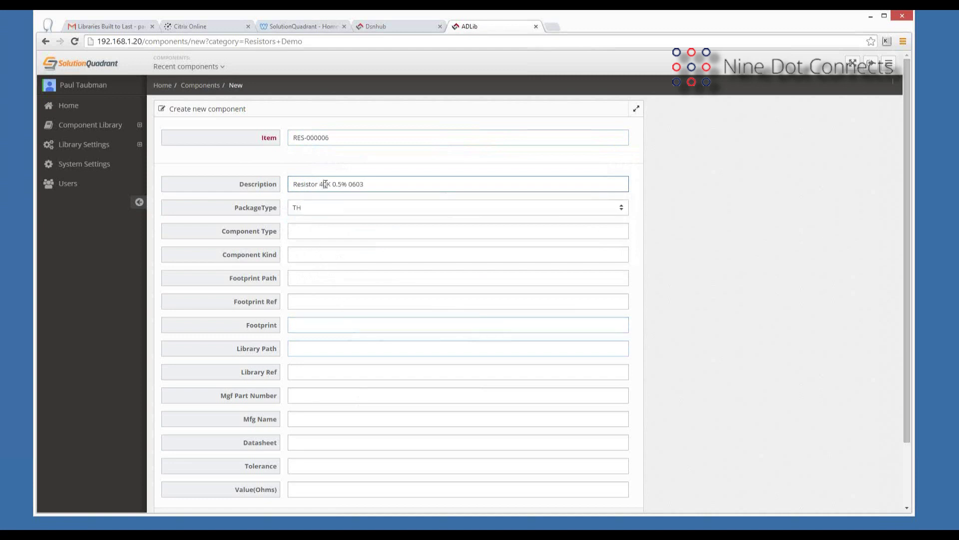
Step: Classify the component with package type SMT, component type Resistor and component kind General
left_click(325, 205)
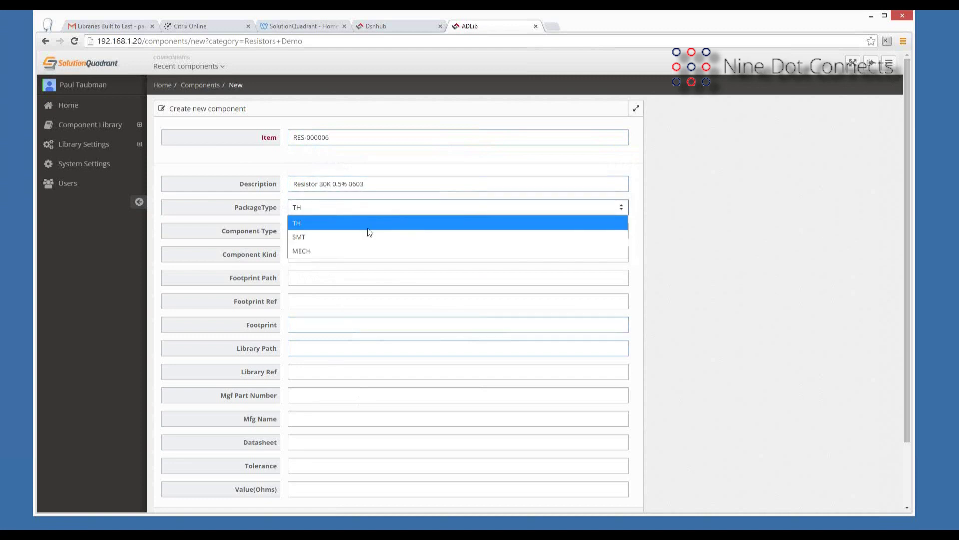
left_click(299, 239)
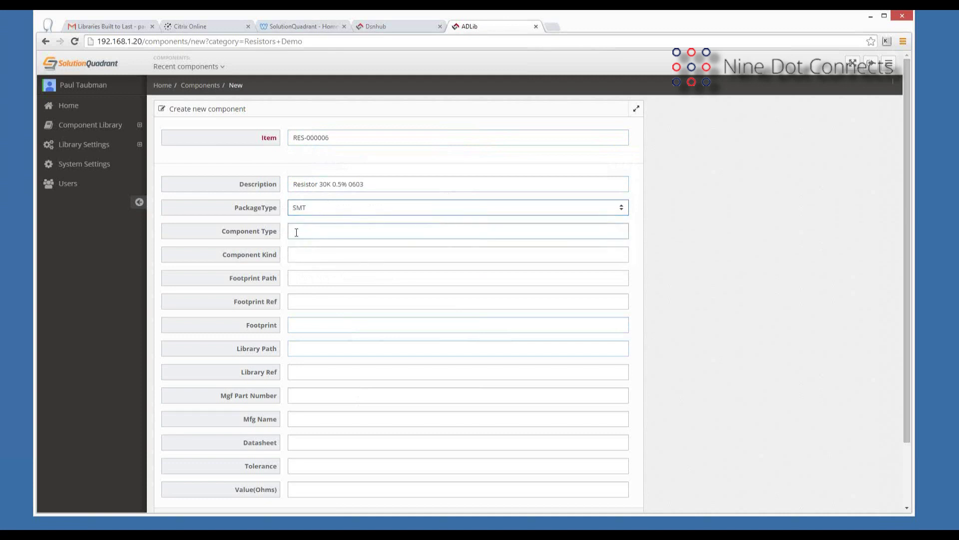
left_click(306, 230)
type("resistor")
left_click(308, 252)
type("general")
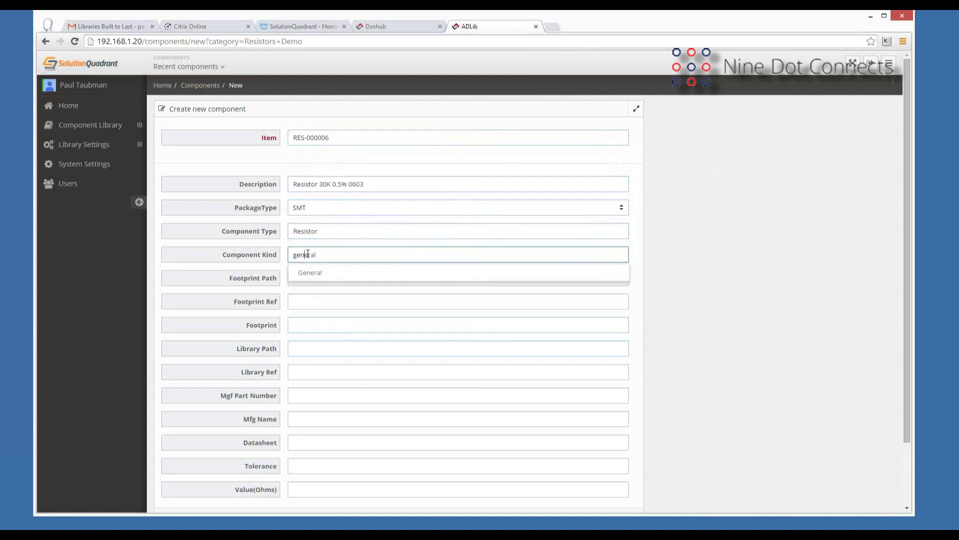
left_click(312, 274)
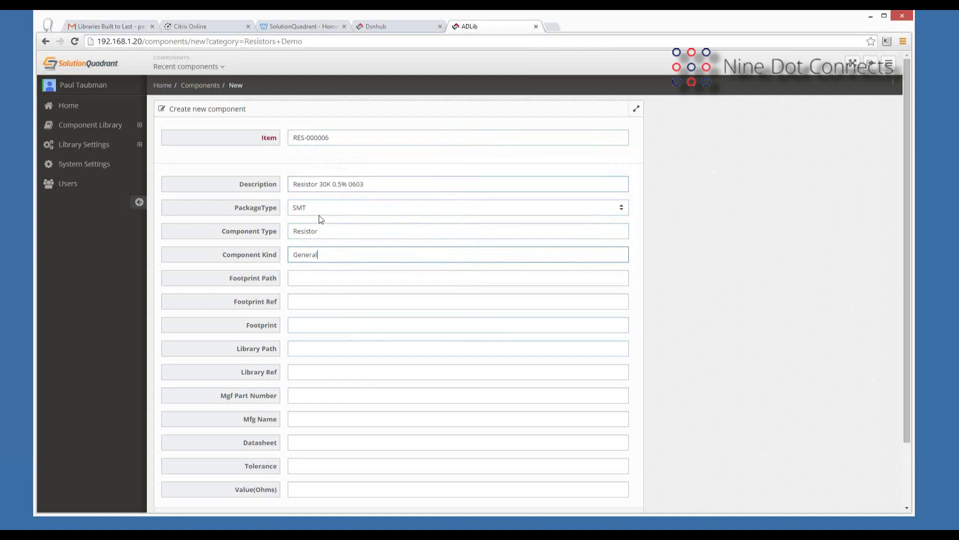
Step: Set the footprint path to the existing CommonResistorFootprints.PcbLib library in the ADlib Library Structure
left_click(314, 277)
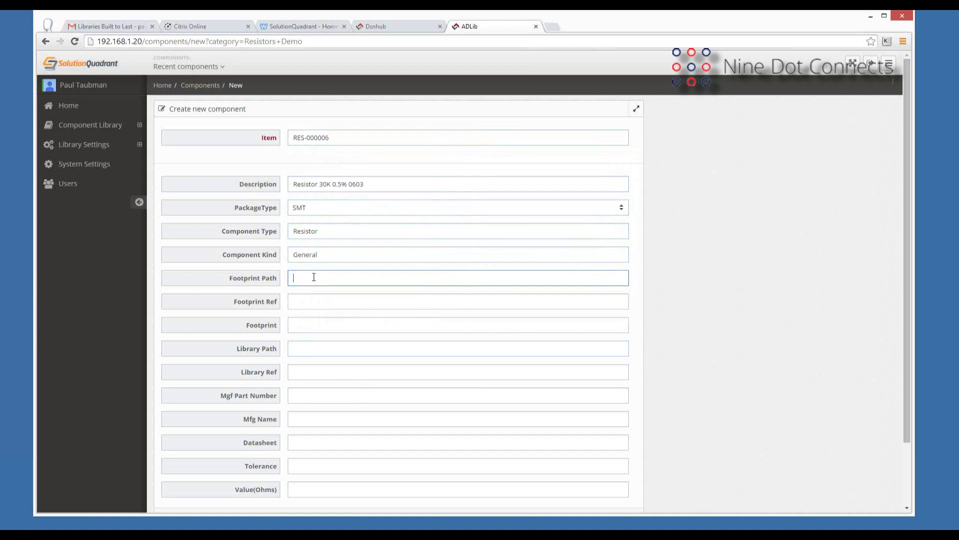
type("0603")
left_click(306, 300)
double_click(315, 277)
type("pcb")
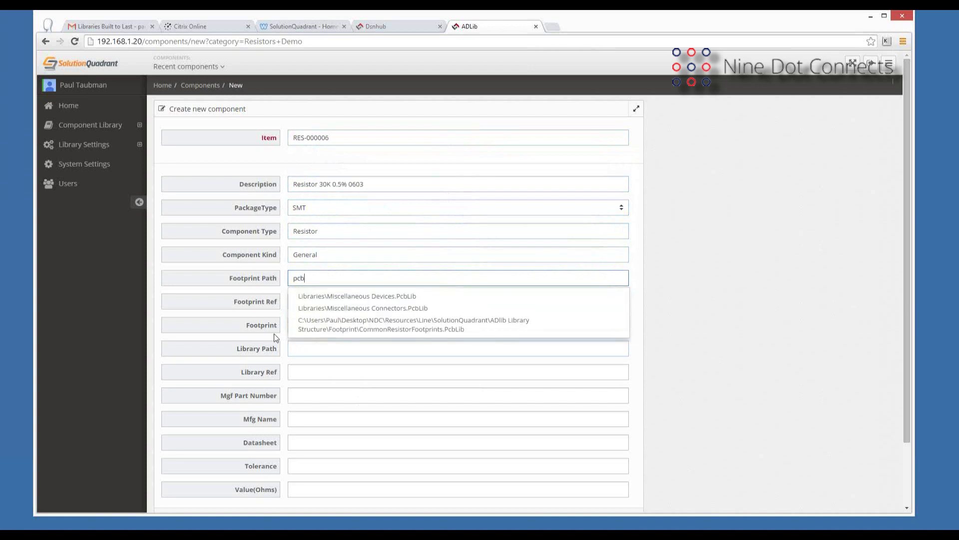
left_click(353, 333)
Step: Set the footprint reference to RESC0201(0603)_L and the footprint to 0603
left_click(316, 302)
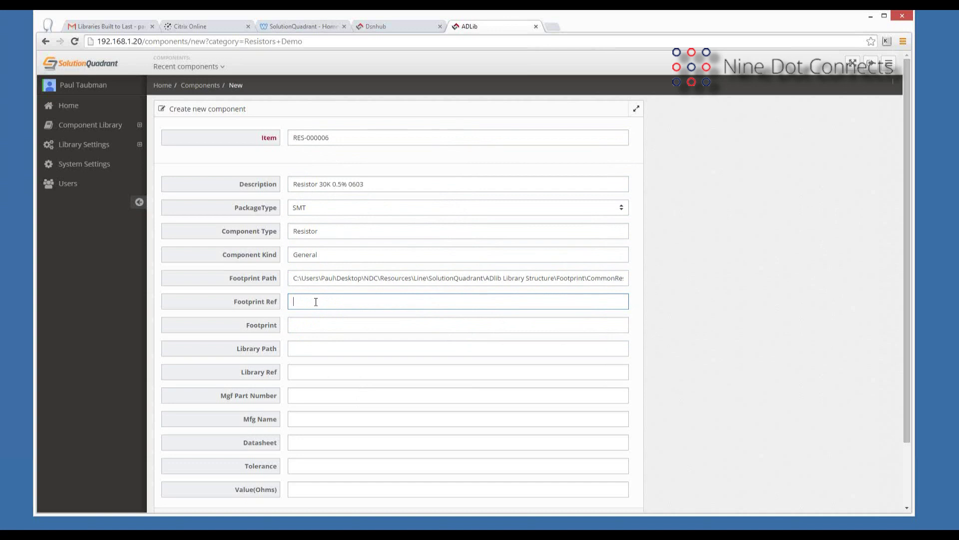
type("060")
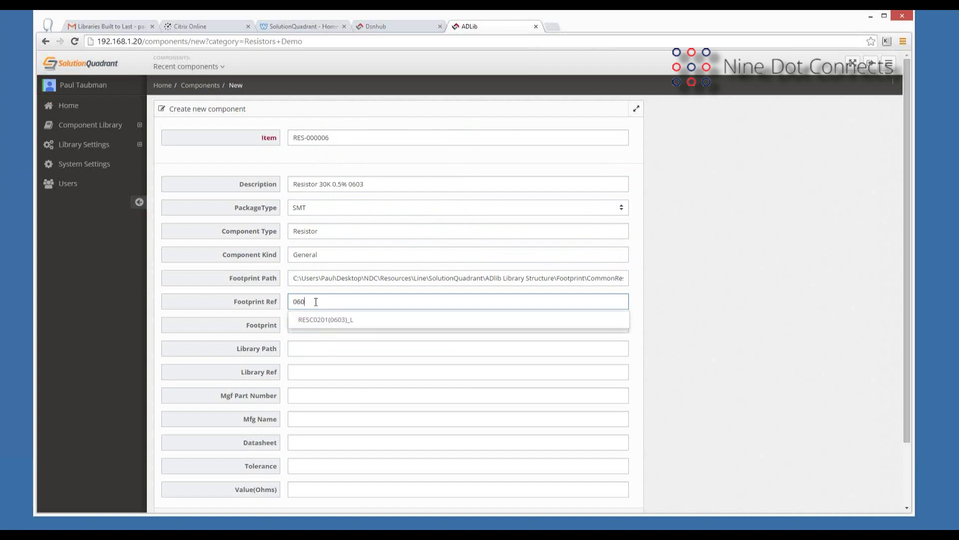
left_click(322, 319)
left_click(315, 325)
type("0603")
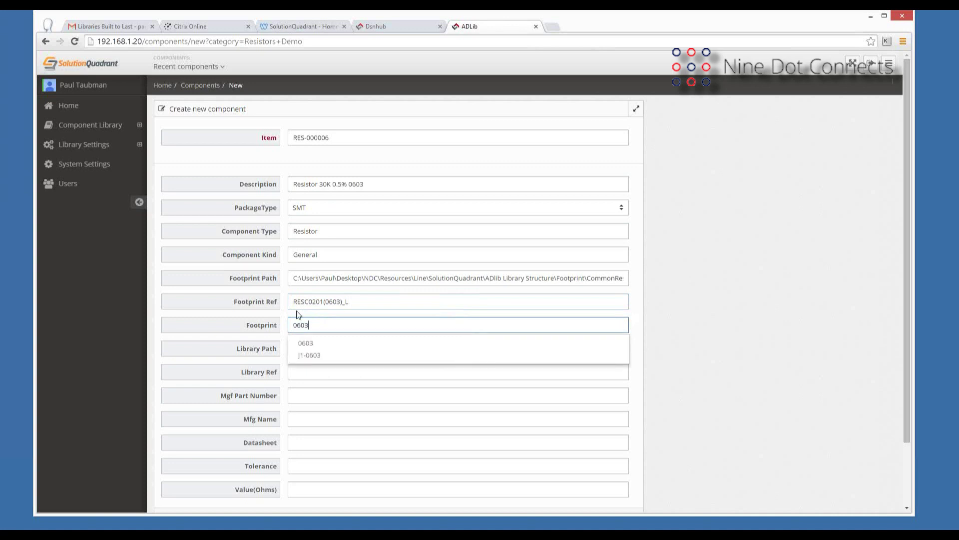
left_click(313, 344)
Step: Set the library path to the DataBaseSymbolTemplates.SchLib file and the library reference to Resistor_General
left_click(313, 350)
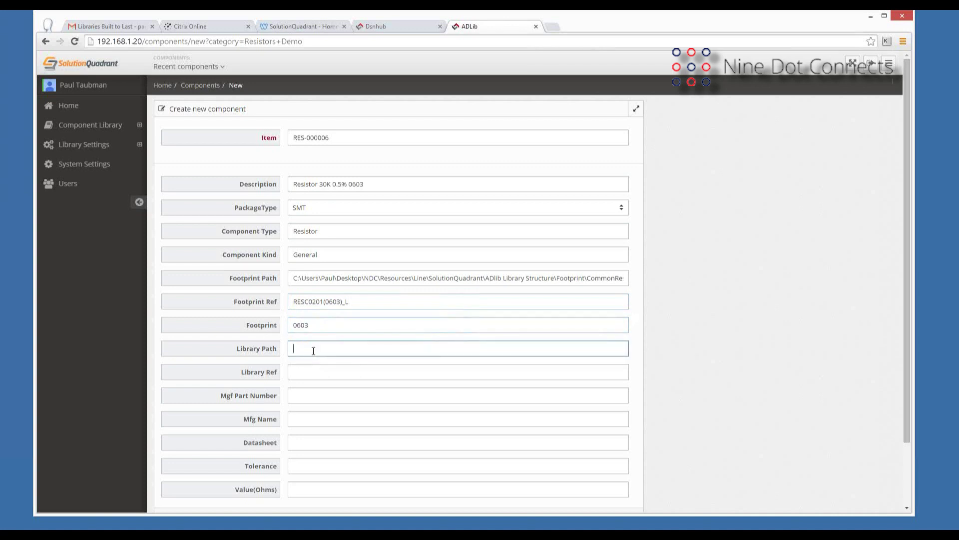
type("res")
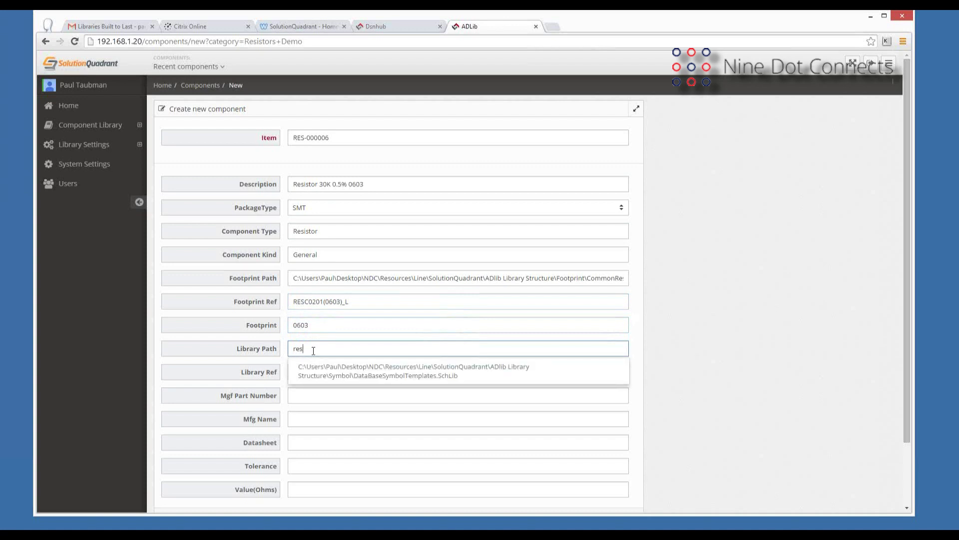
left_click(317, 367)
left_click(308, 372)
type("res")
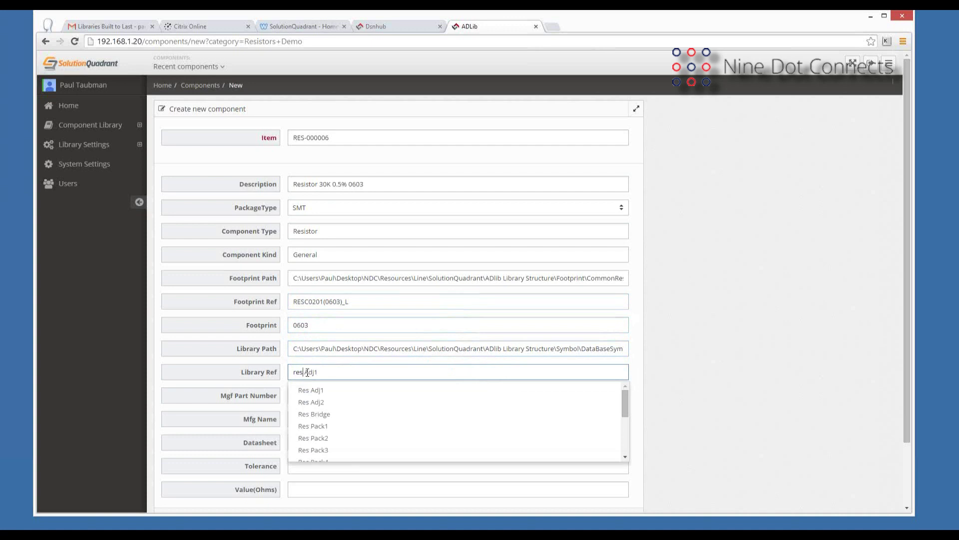
type("istor_General")
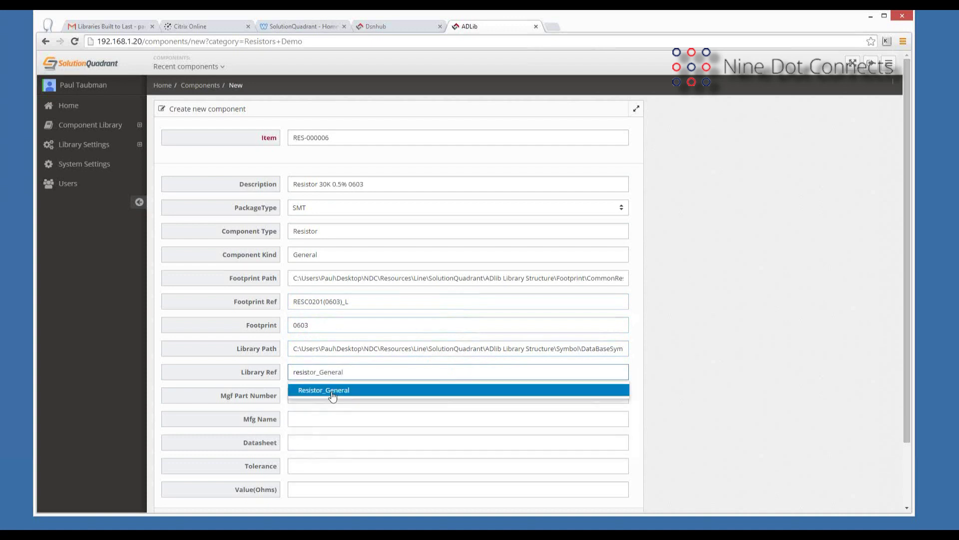
left_click(325, 390)
Step: Enter ERJ3RBD3002V as the manufacturer part number, adapting the existing ERJ3RBD1002V entry
left_click(312, 393)
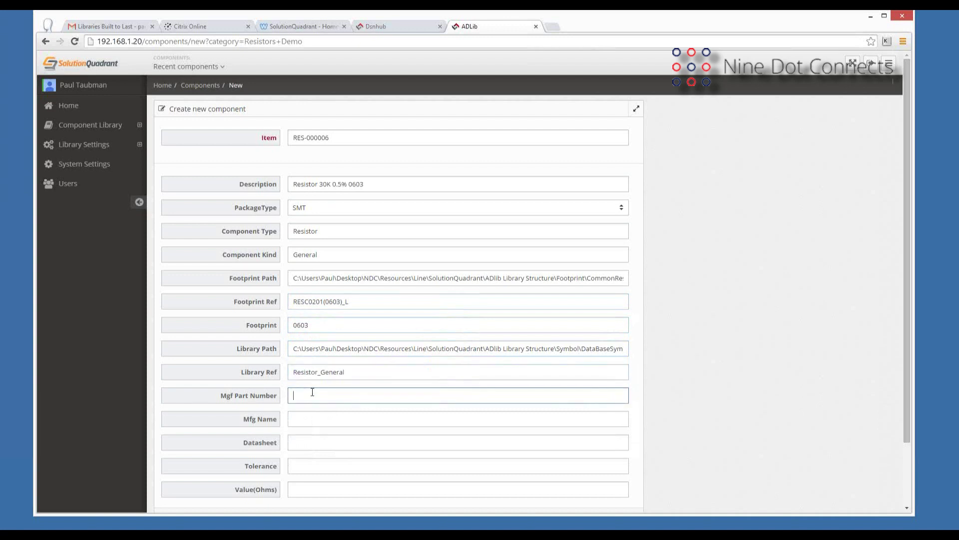
type("ERJ3RBD1002V")
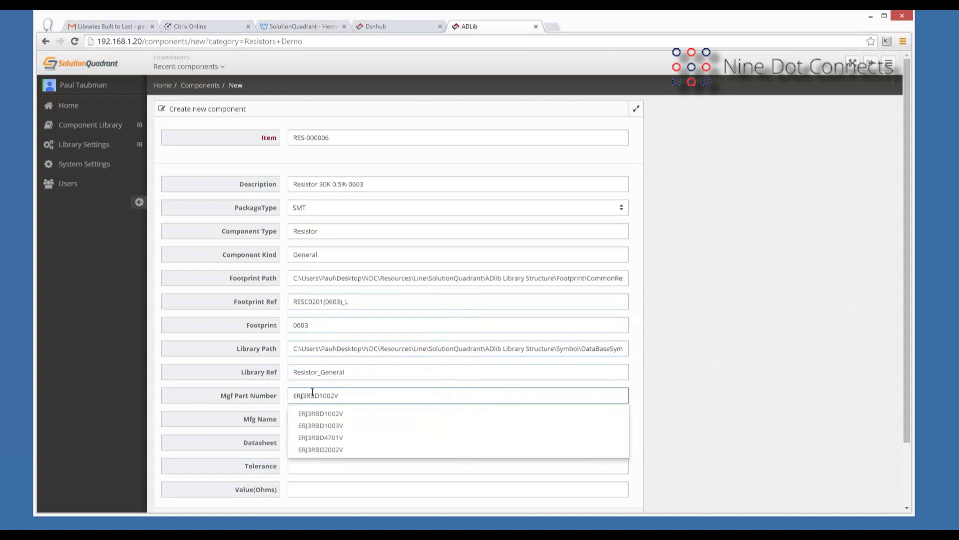
key("Return")
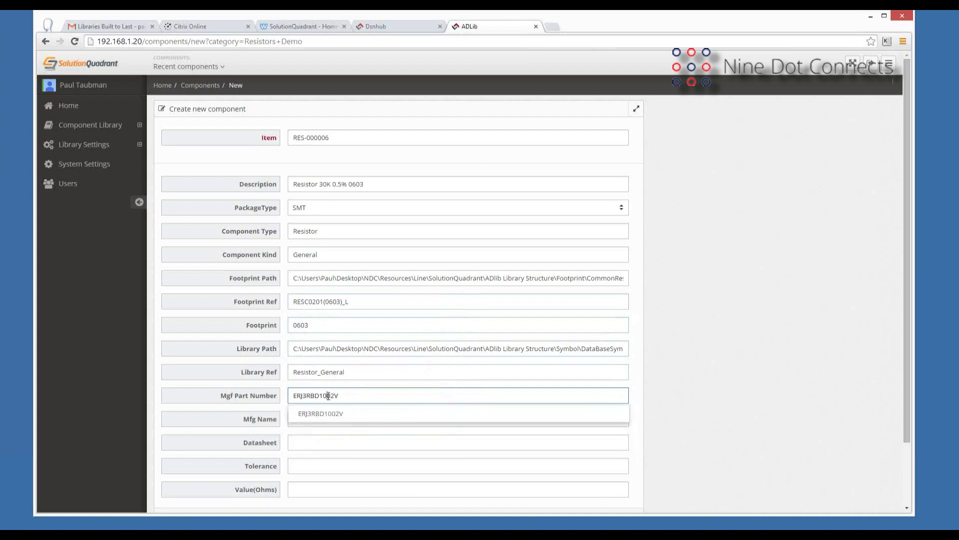
key("BackSpace")
type("3")
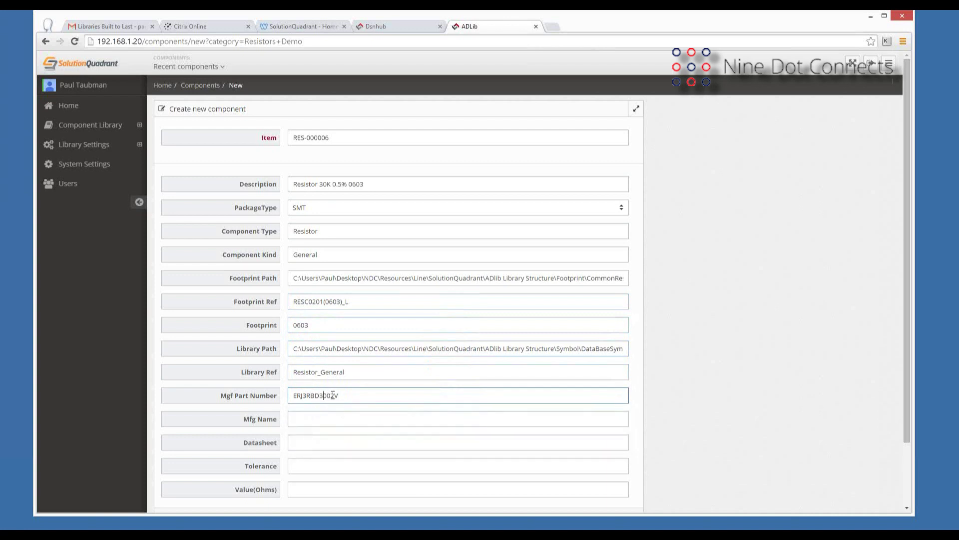
Step: Set the manufacturer name to Panasonic and the datasheet to the existing Panasonic_ERJ_resistor_serices.pdf path
left_click(327, 420)
type("panasonic")
left_click(317, 437)
left_click(317, 442)
type("pana")
left_click(330, 460)
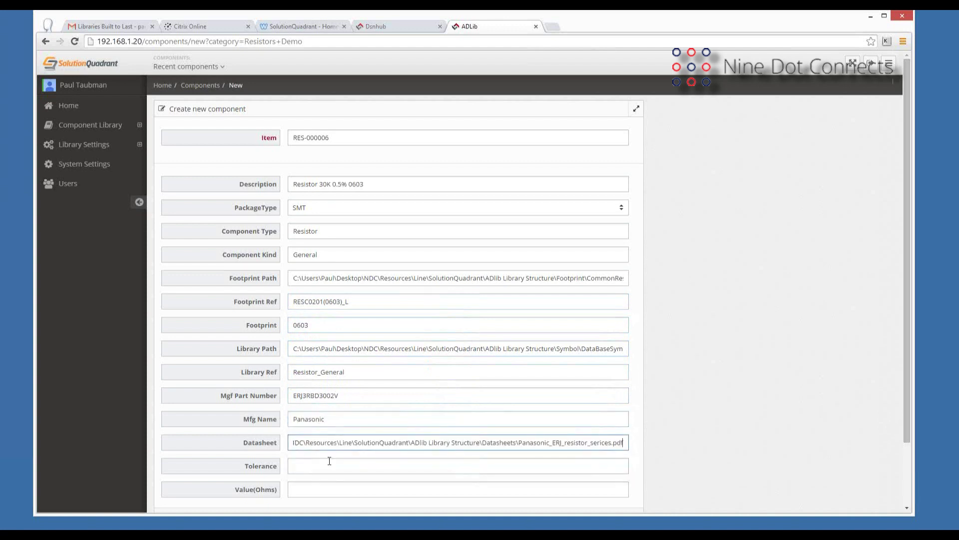
Step: Set the tolerance to 0.5% and the value to 30000 ohms, and save the new component
left_click(329, 461)
type("0.5%")
left_click(310, 485)
left_click(310, 487)
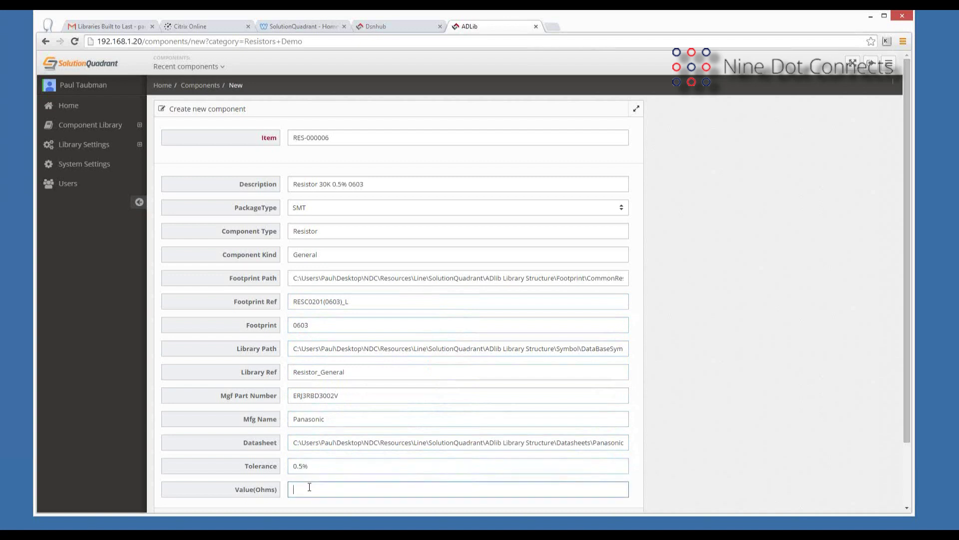
type("30")
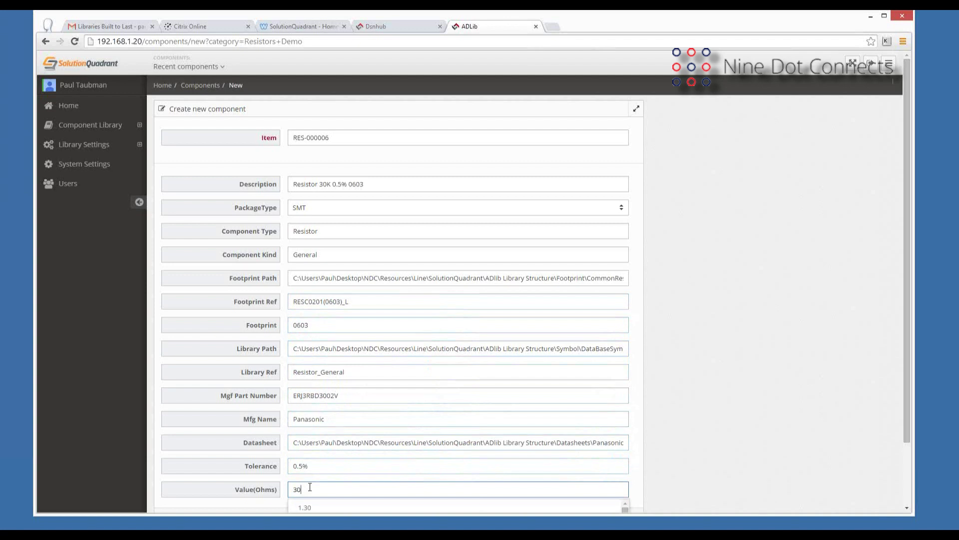
scroll(310, 487, "down", 1)
type("00")
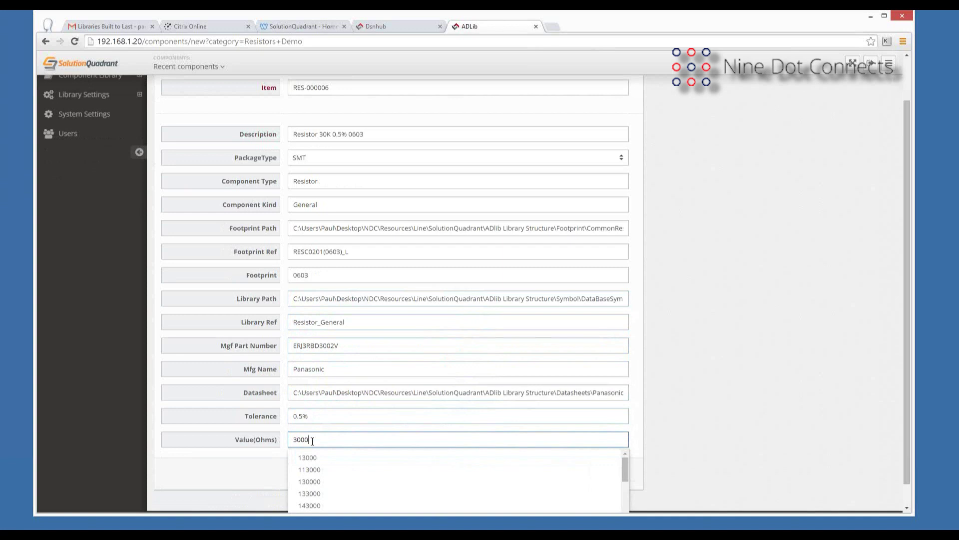
type("0")
left_click(681, 443)
left_click(527, 475)
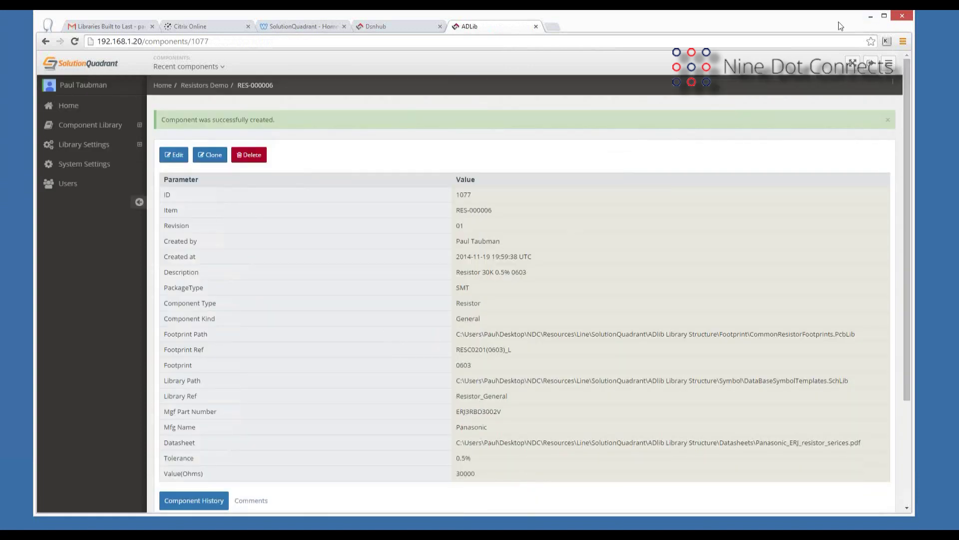
Step: Switch to Altium Designer and refresh the component list by selecting the misc_devices library and reselecting ADLib.DbLib - resistors_demo
left_click(873, 19)
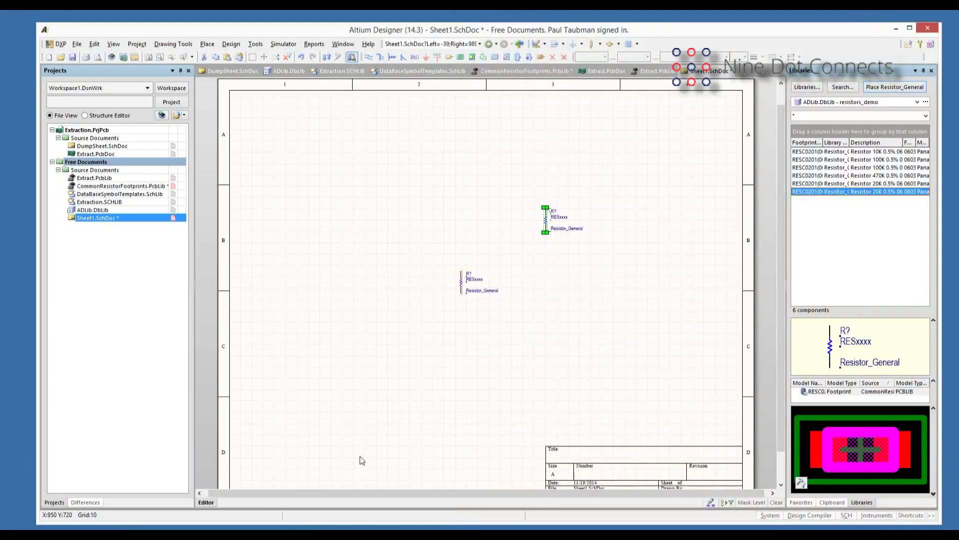
left_click(840, 102)
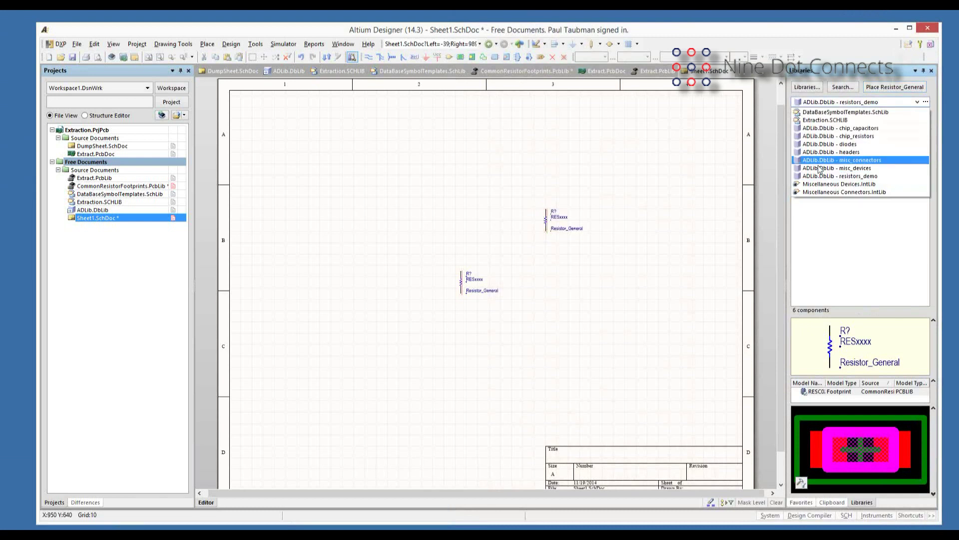
left_click(839, 102)
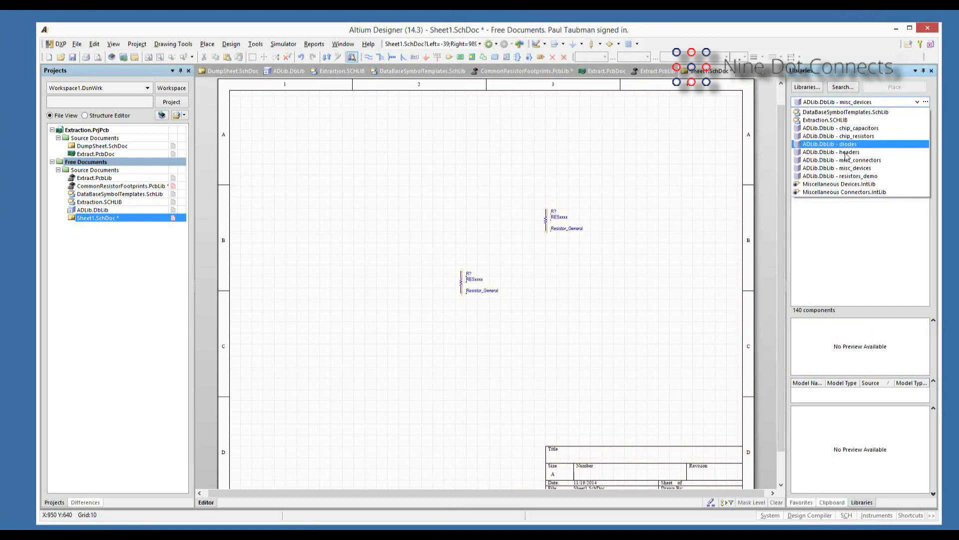
left_click(842, 176)
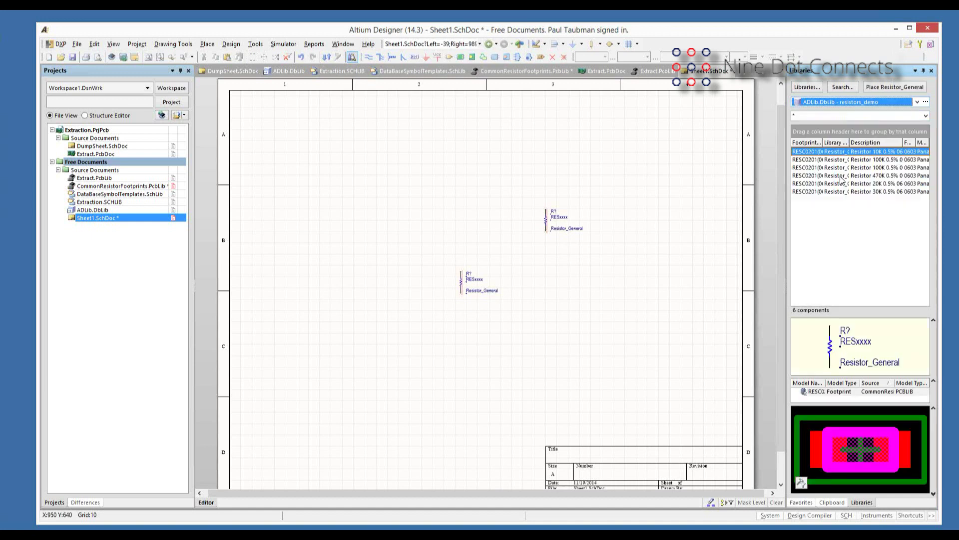
Step: Place the 30K 0.5% 0603 resistor on the schematic at about X 280, Y 470, left of the two existing resistors
left_click(870, 193)
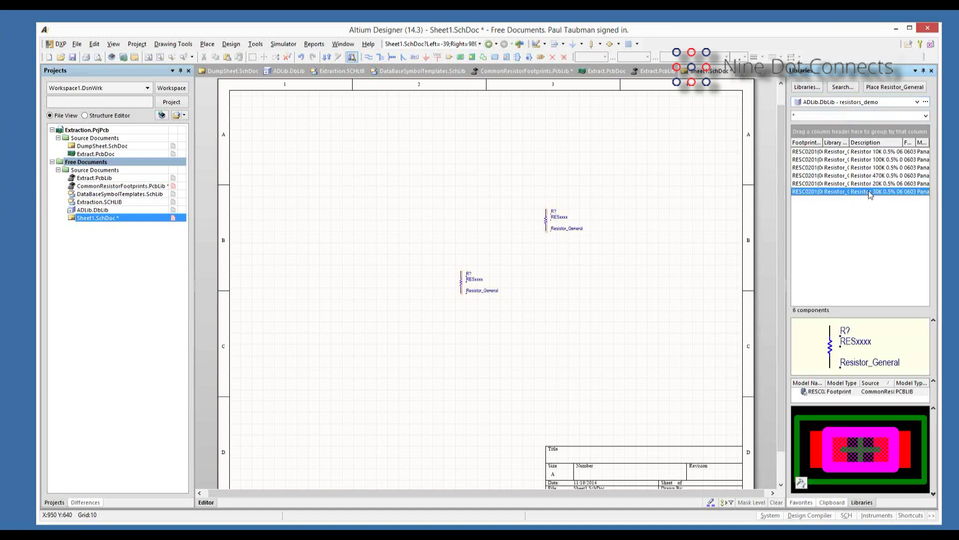
left_click(886, 90)
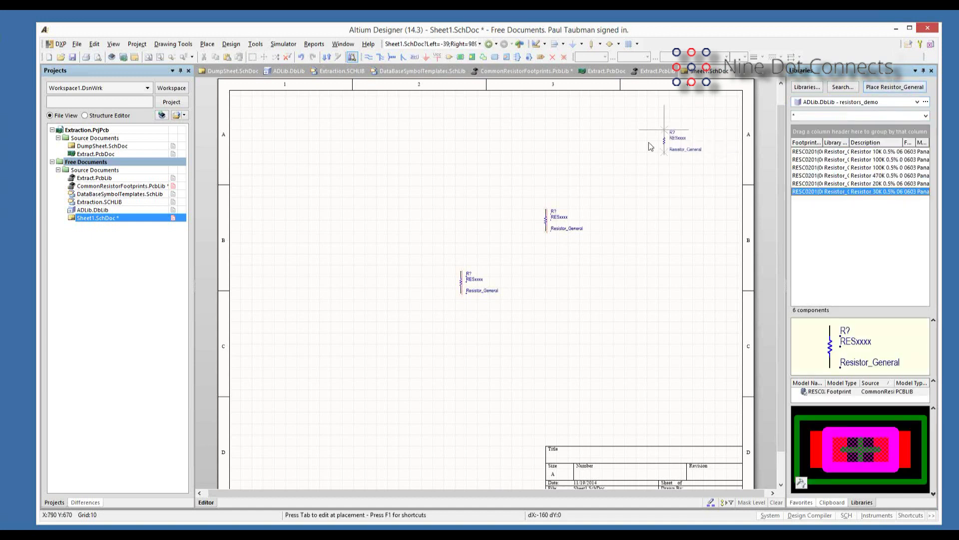
left_click(376, 226)
key("Escape")
Step: Inspect the component properties of the newly placed 30K resistor without changing anything
left_click(376, 239)
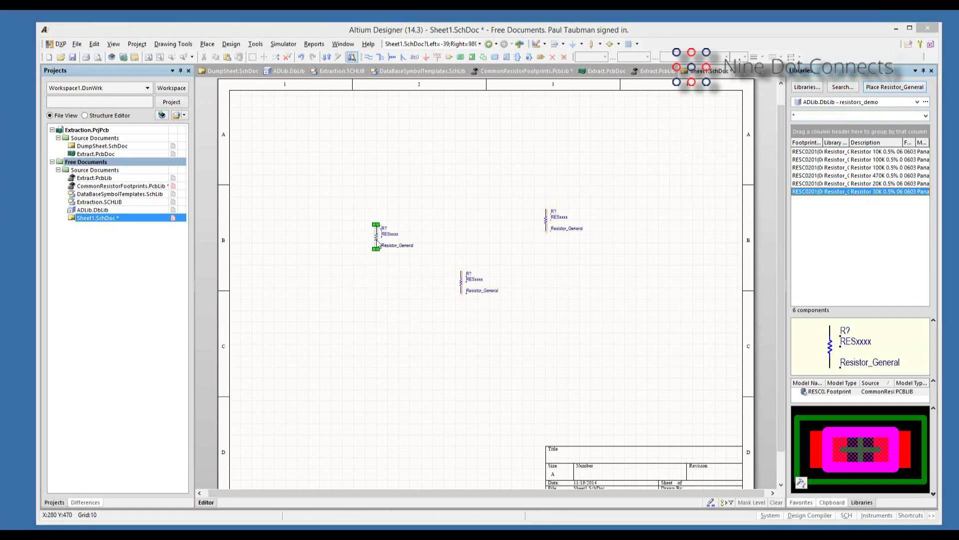
double_click(379, 243)
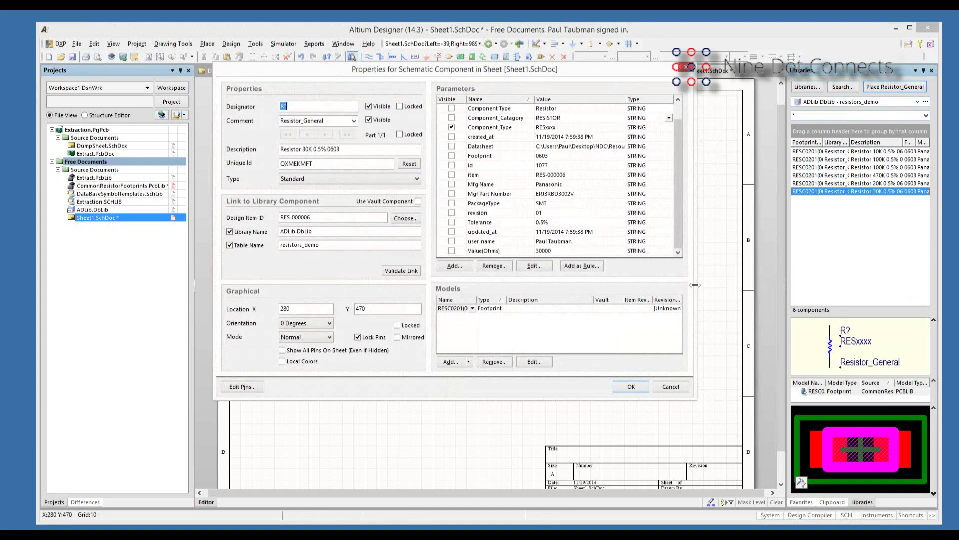
left_click(674, 387)
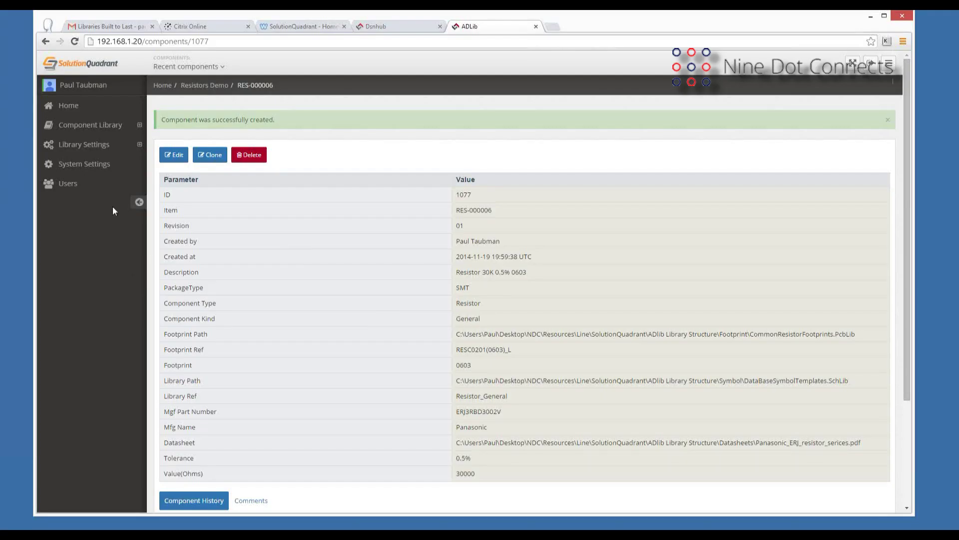
Step: Switch to ADLib in the browser and open the record of RES-000006 from the Resistors Demo category
left_click(97, 125)
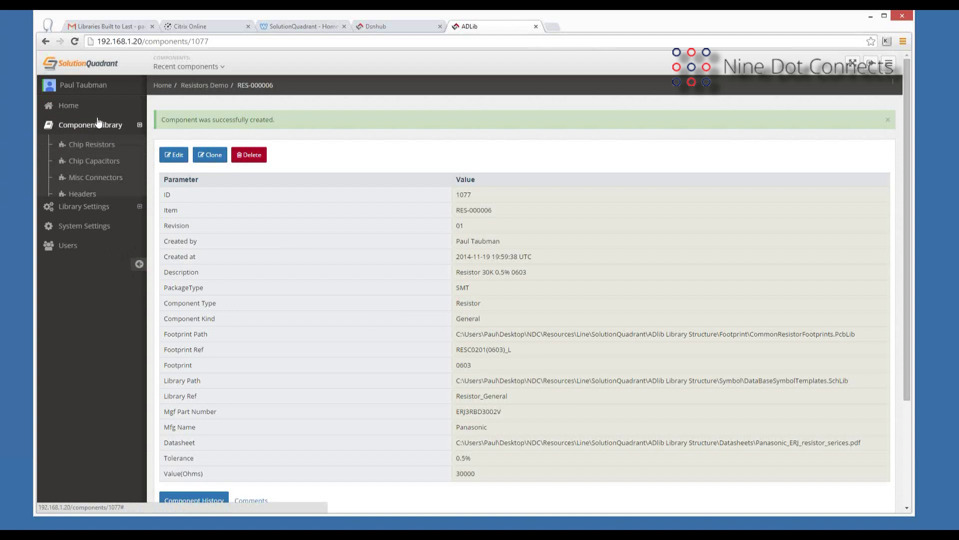
left_click(95, 245)
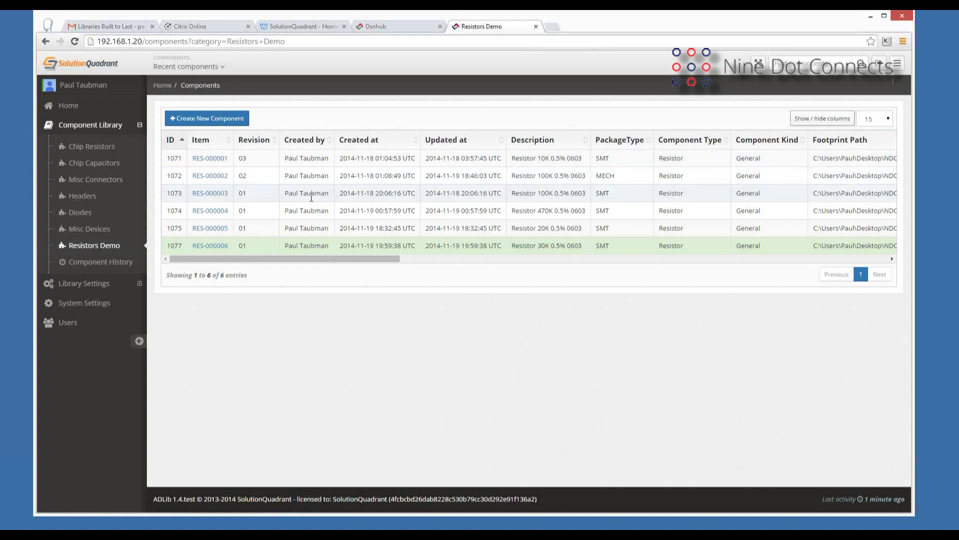
left_click(223, 249)
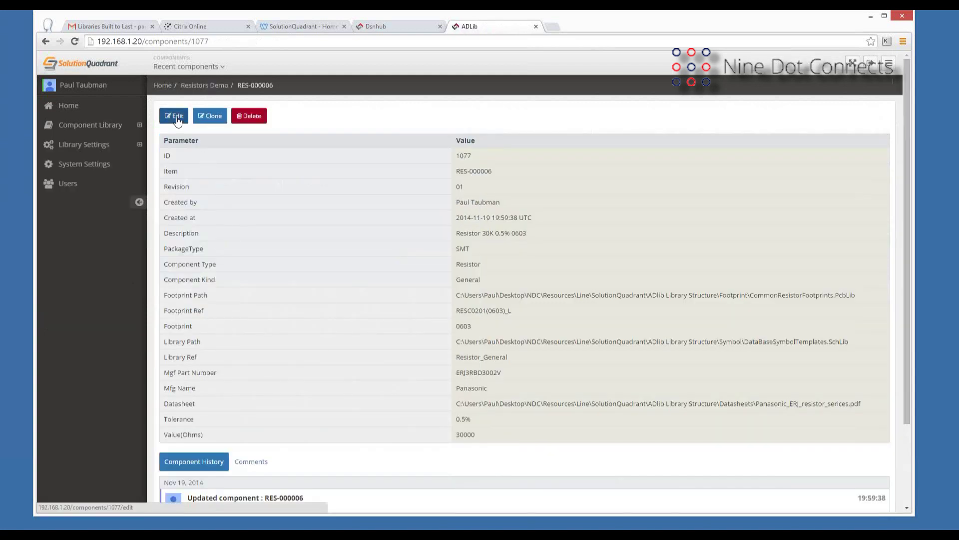
Step: Start editing RES-000006 and try replacing its description with "resistor 10", using the autocomplete suggestions as a guide
left_click(176, 116)
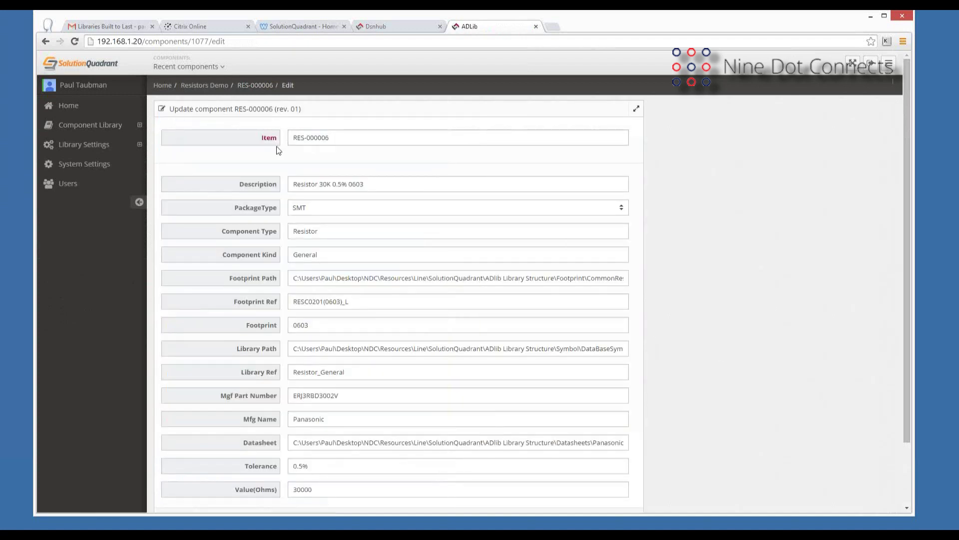
left_click(336, 137)
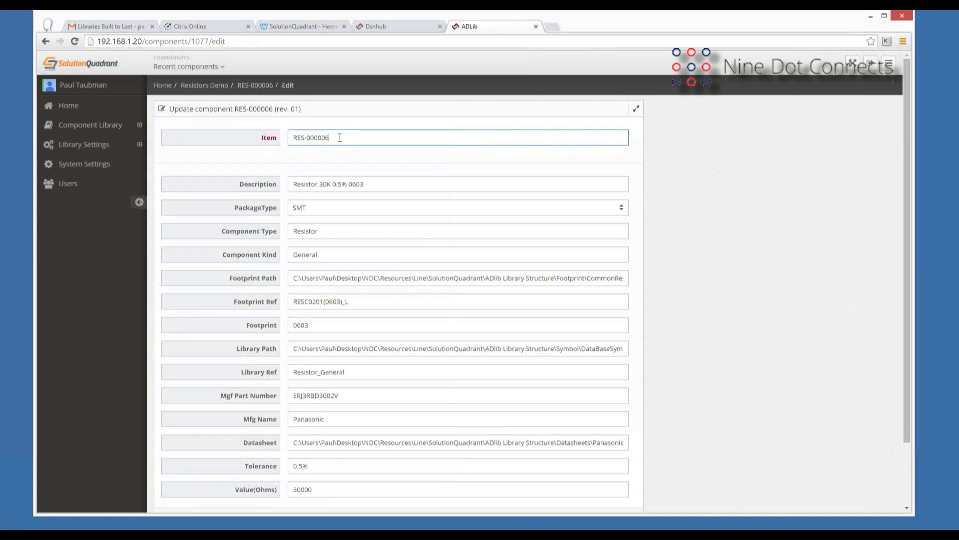
left_click(388, 186)
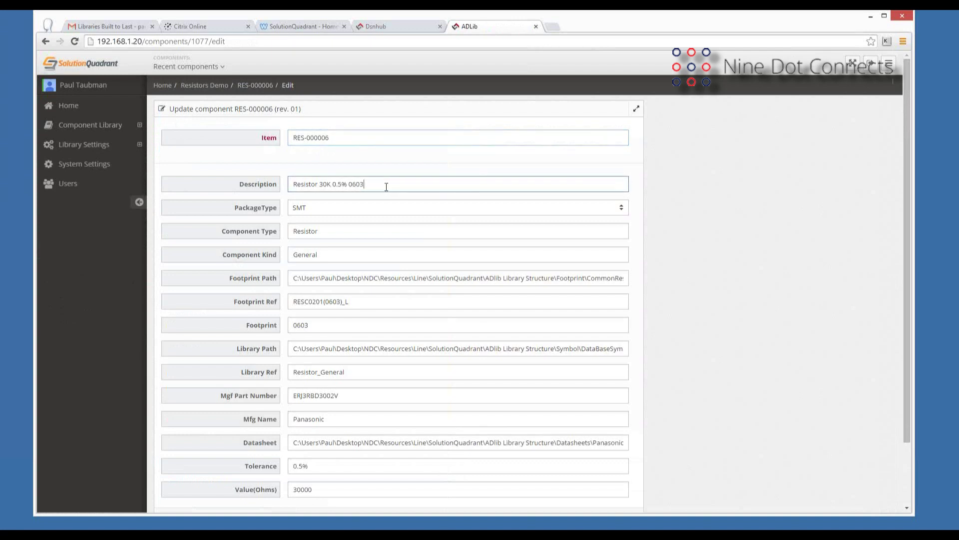
key("BackSpace")
key("BackSpace")
key("BackSpace")
key("BackSpace")
key("BackSpace")
key("BackSpace")
key("BackSpace")
key("BackSpace")
key("BackSpace")
key("BackSpace")
key("BackSpace")
key("BackSpace")
key("BackSpace")
key("BackSpace")
key("BackSpace")
key("BackSpace")
key("BackSpace")
key("BackSpace")
key("BackSpace")
key("BackSpace")
key("BackSpace")
key("BackSpace")
type("resisis")
key("BackSpace")
key("BackSpace")
type("tor ")
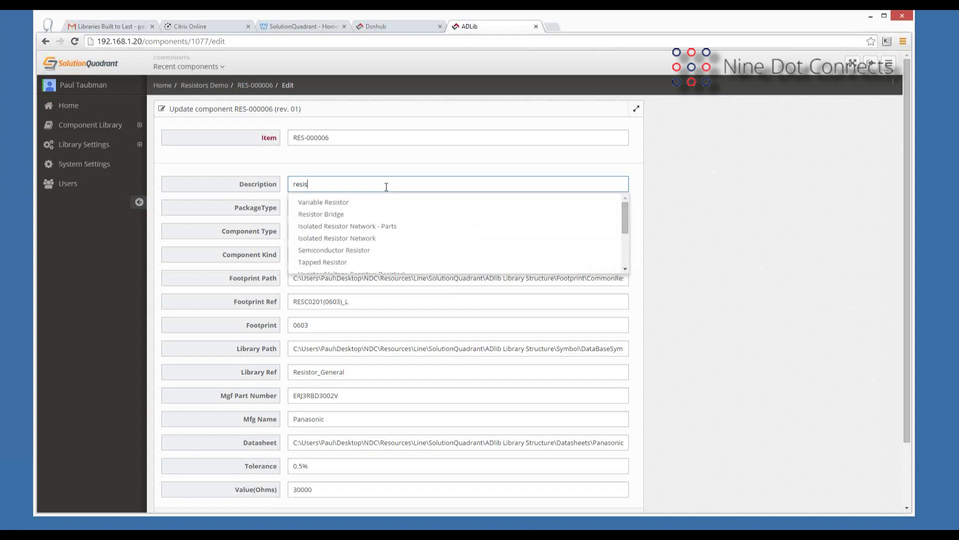
type("Bridge")
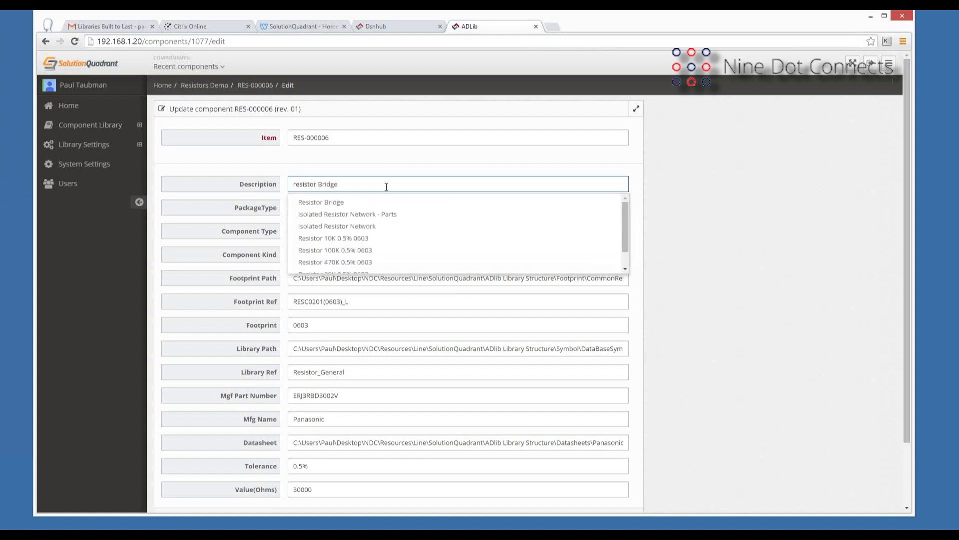
key("BackSpace")
key("BackSpace")
key("BackSpace")
key("BackSpace")
key("BackSpace")
key("BackSpace")
type("10K 0.5% 0603")
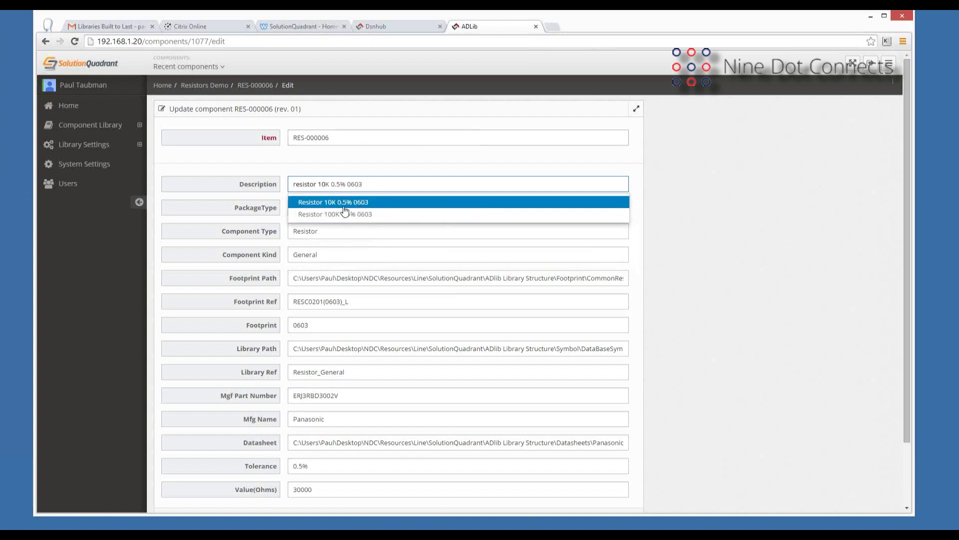
Step: Check the available package types for RES-000006 and discard the edits to the component
left_click(325, 208)
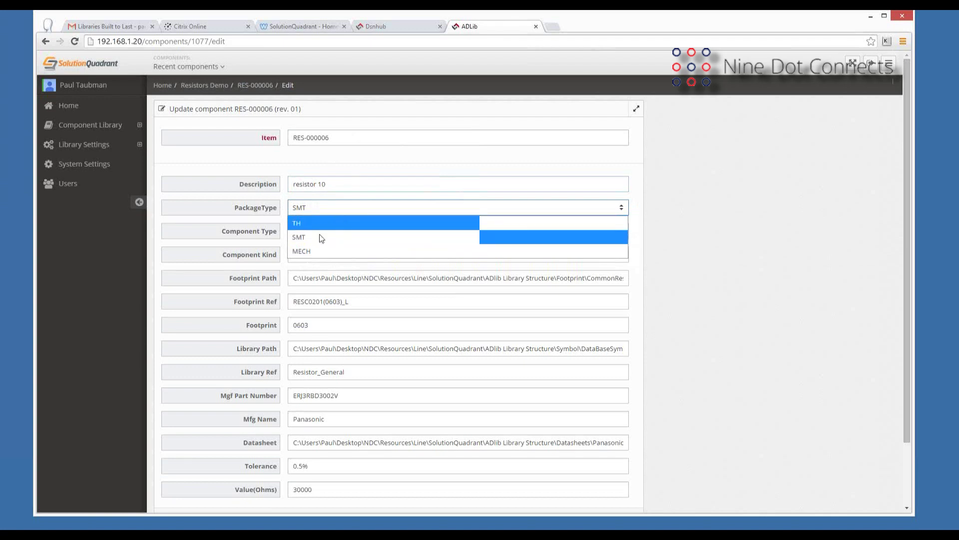
left_click(324, 206)
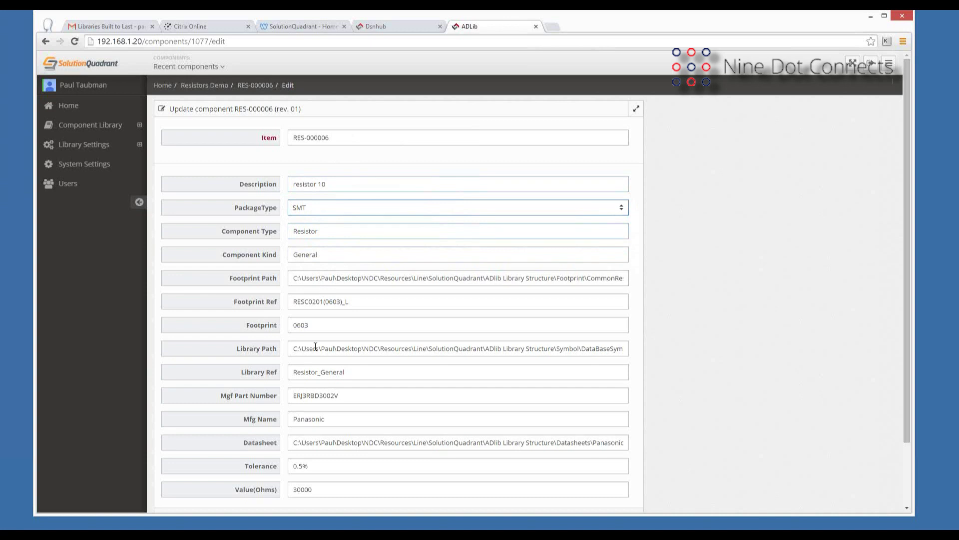
left_click(307, 465)
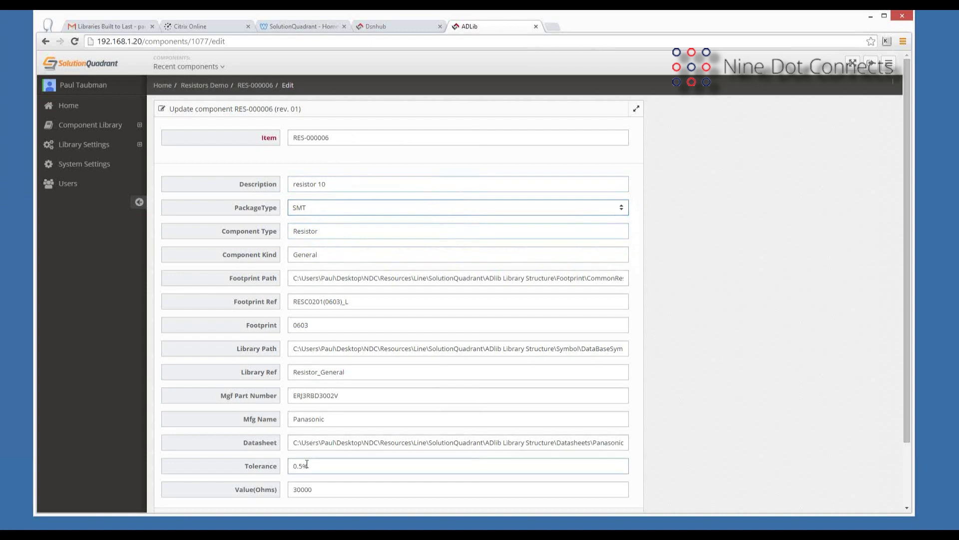
left_click(351, 367)
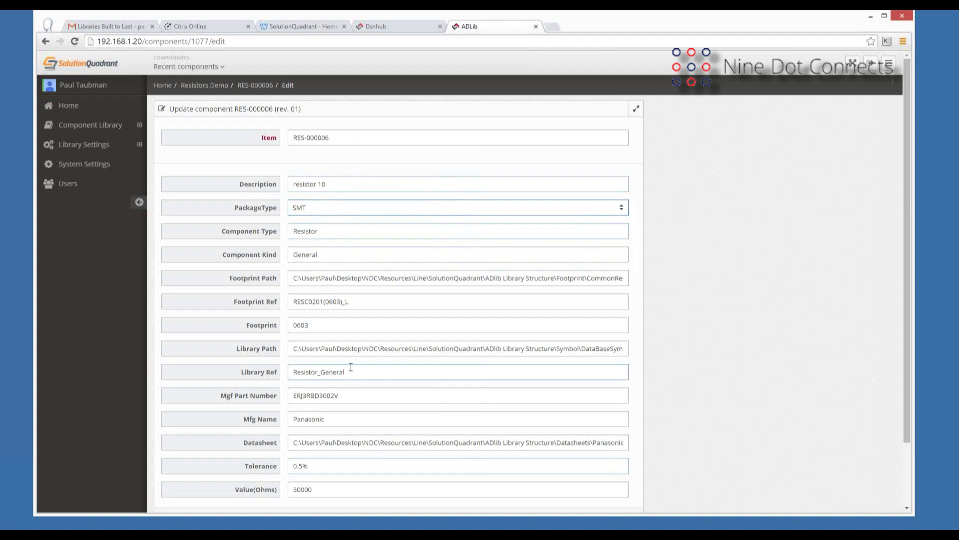
scroll(351, 368, "down", 1)
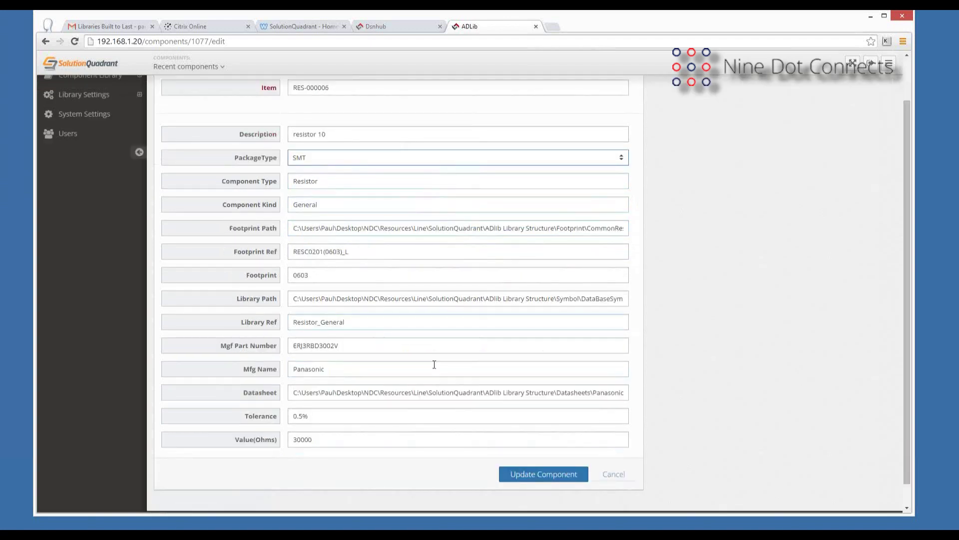
left_click(617, 474)
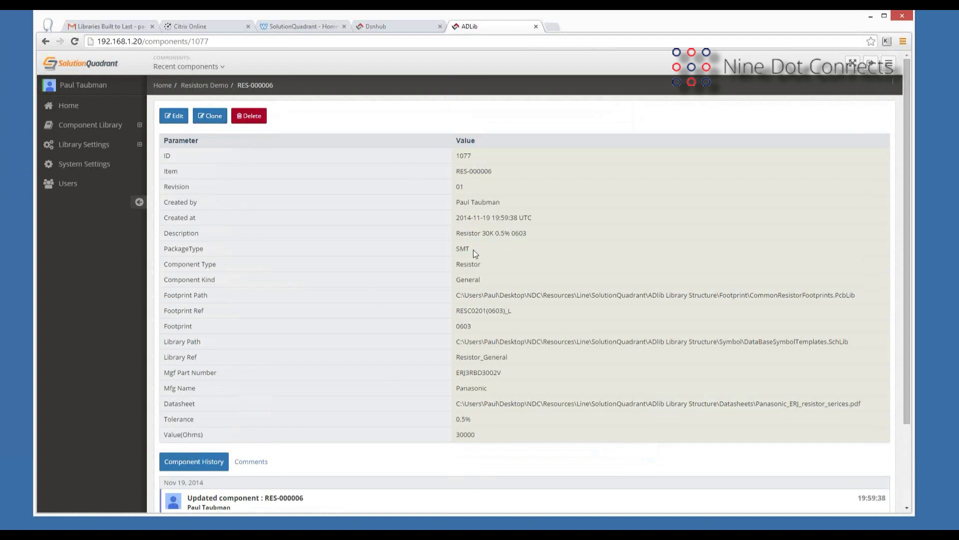
Step: Clone component RES-000006 and enter RES-000007 as the new item number
left_click(210, 116)
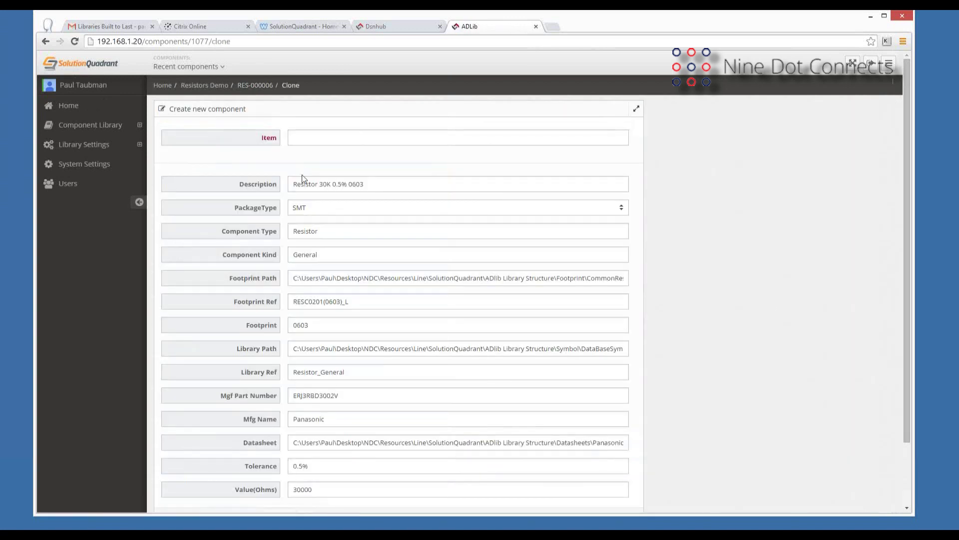
left_click(308, 138)
type("res")
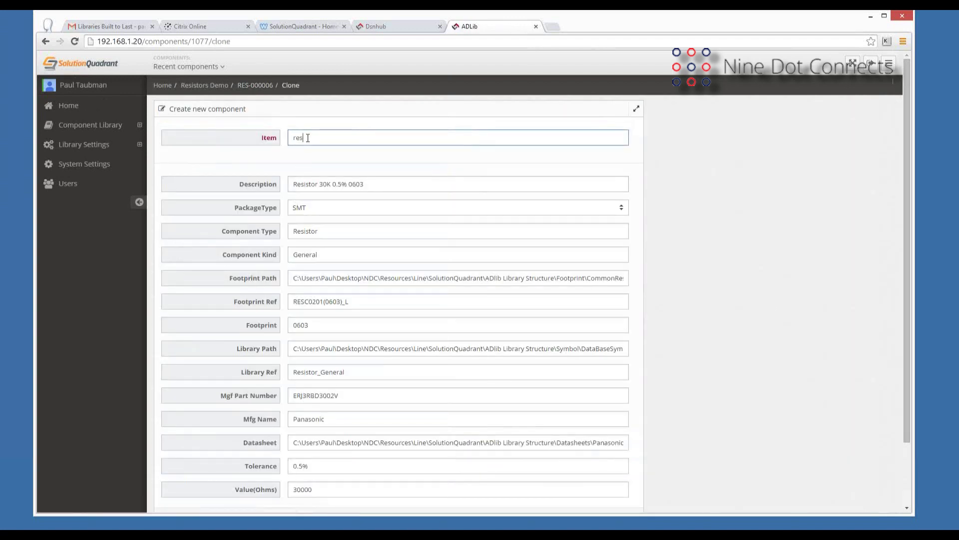
type("-000006")
key("BackSpace")
type("7")
Step: Change the clone's description to Resistor 40K 0.5% 0603 and its manufacturer part number to ERJ3RBD4002V
left_click(323, 185)
key("BackSpace")
type("4")
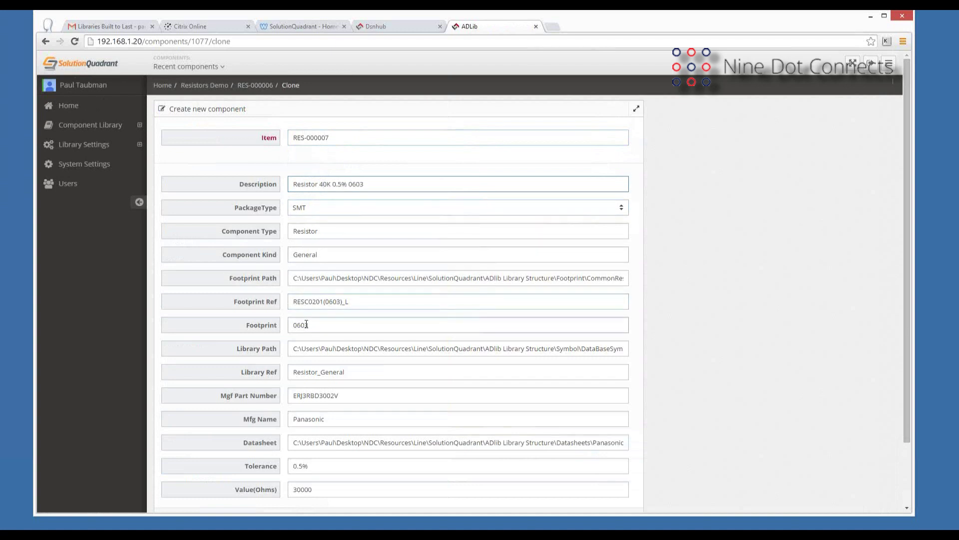
left_click(324, 397)
key("BackSpace")
type("4")
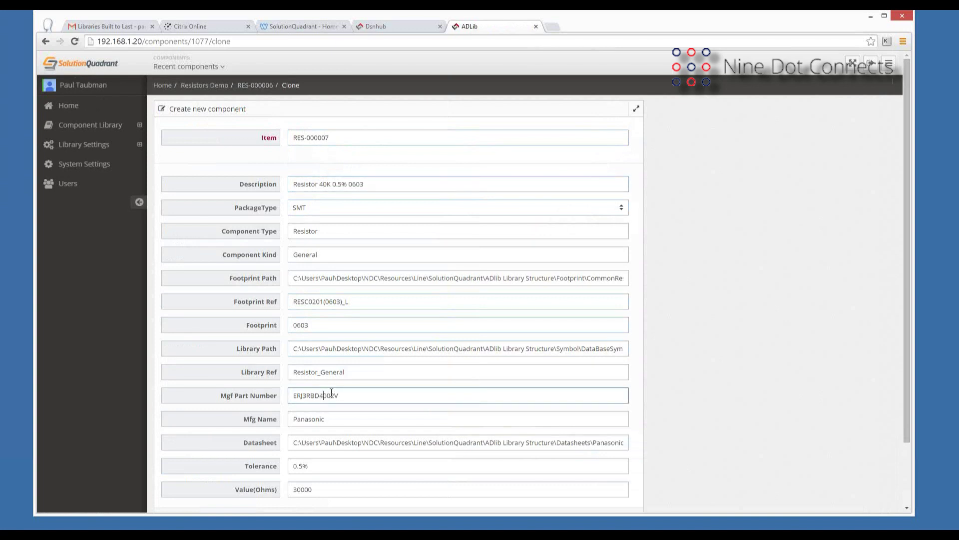
Step: Set the clone's value to 40000 ohms and save it as a new component
scroll(331, 392, "down", 2)
left_click(297, 439)
key("BackSpace")
type("4")
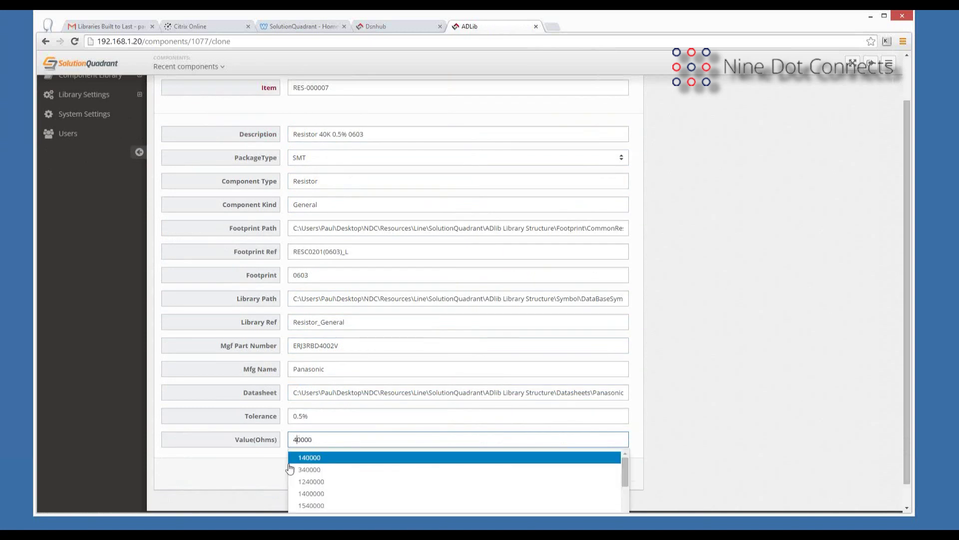
left_click(258, 475)
left_click(520, 474)
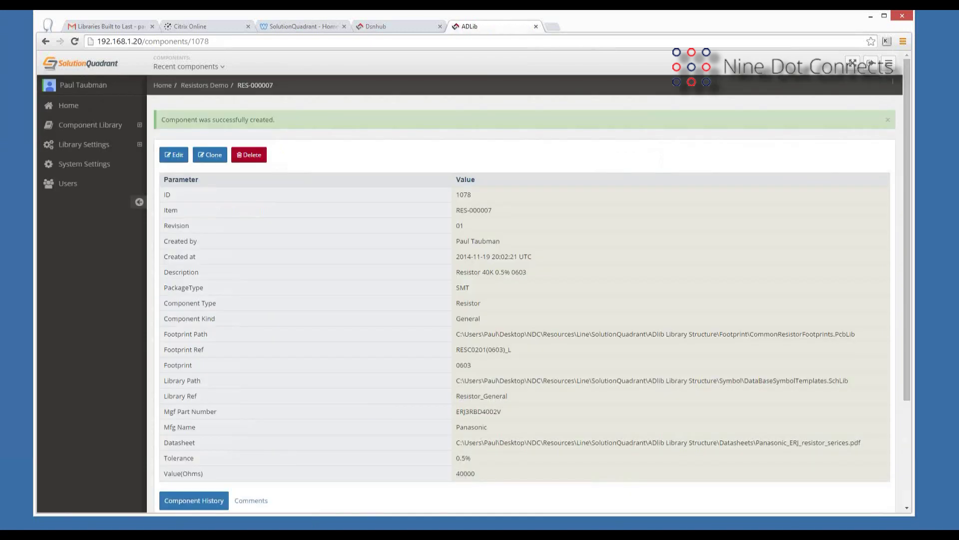
Step: Switch to Altium Designer, refresh ADLib.DbLib - resistors_demo by reselecting it after misc_devices, and select the 40K 0.5% resistor
key("alt+Tab")
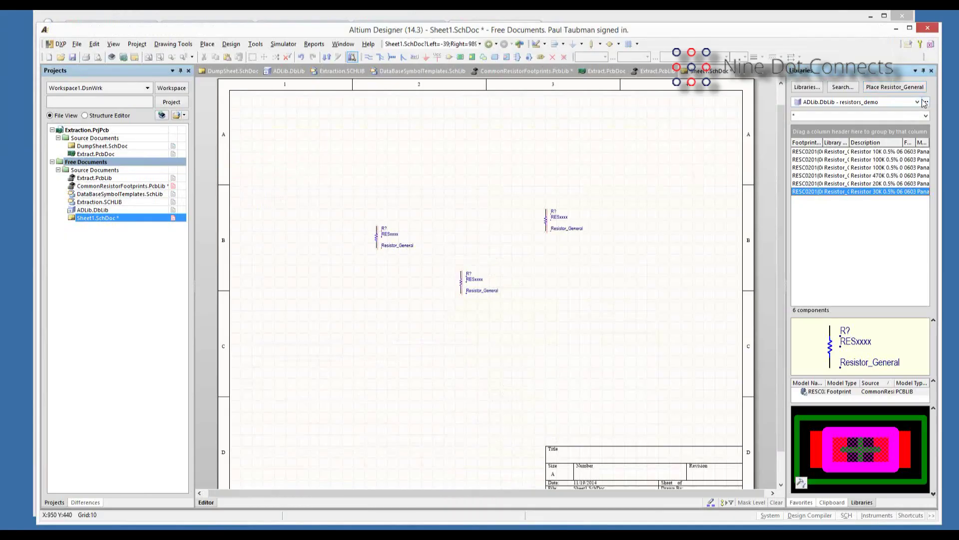
left_click(918, 102)
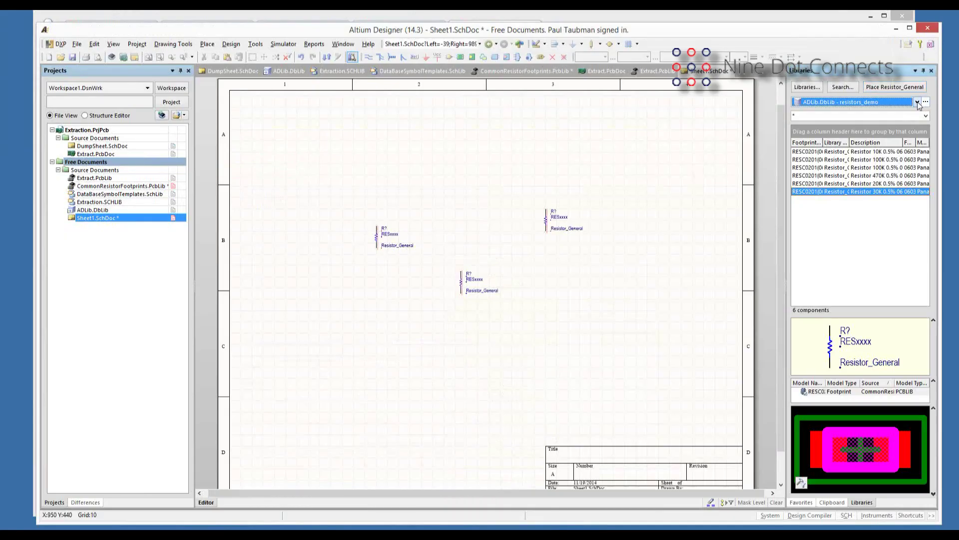
left_click(918, 102)
left_click(878, 124)
left_click(914, 102)
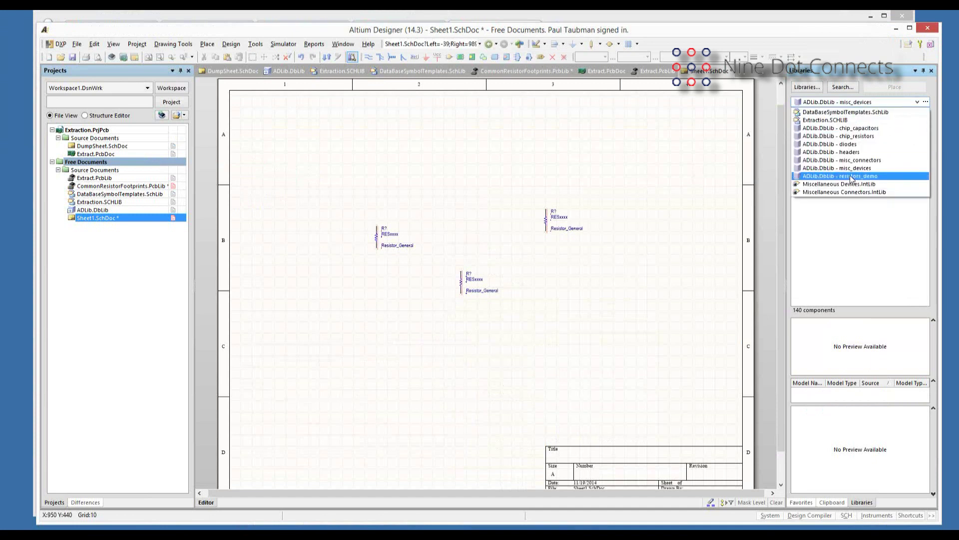
left_click(835, 178)
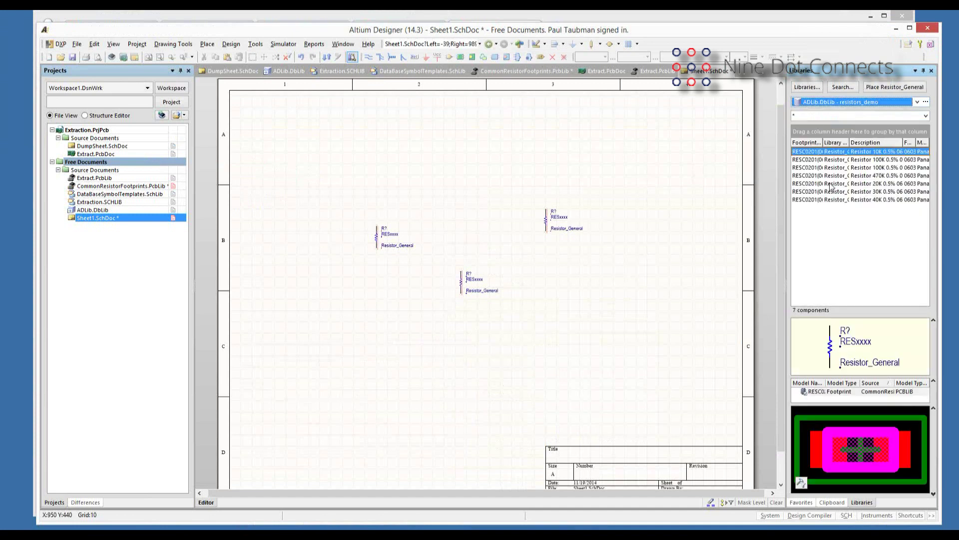
left_click(864, 199)
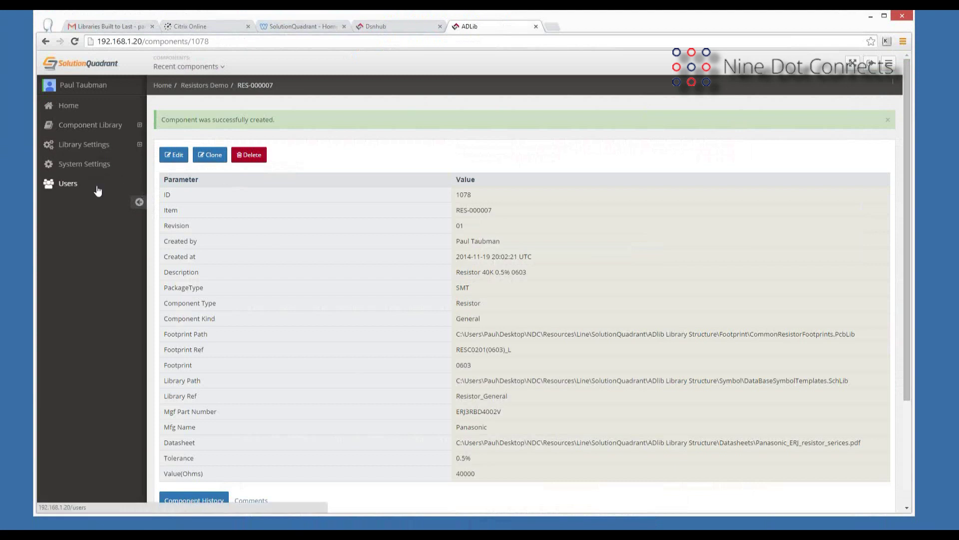
Step: Examine the parameter definitions of the Resistors Demo component category and the parameters available for inclusion in it
left_click(52, 143)
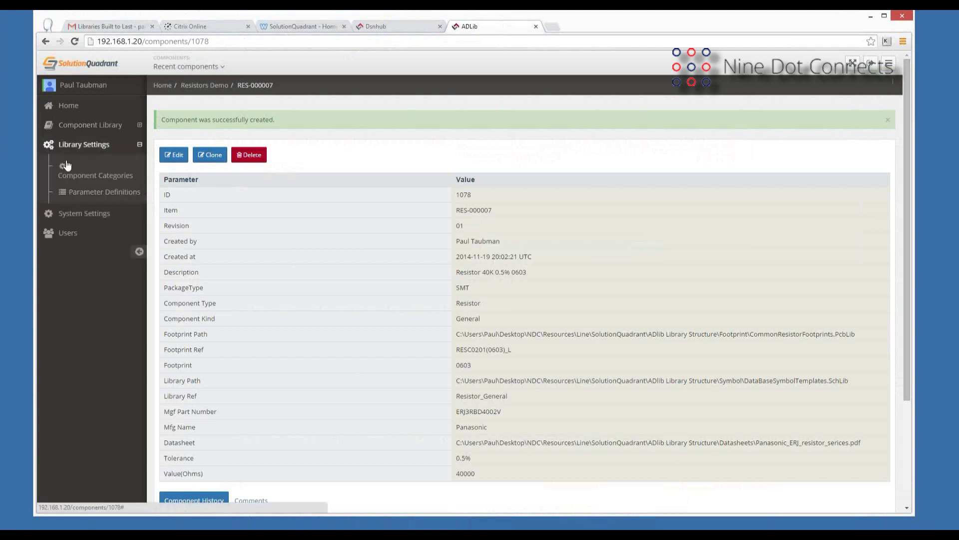
left_click(88, 179)
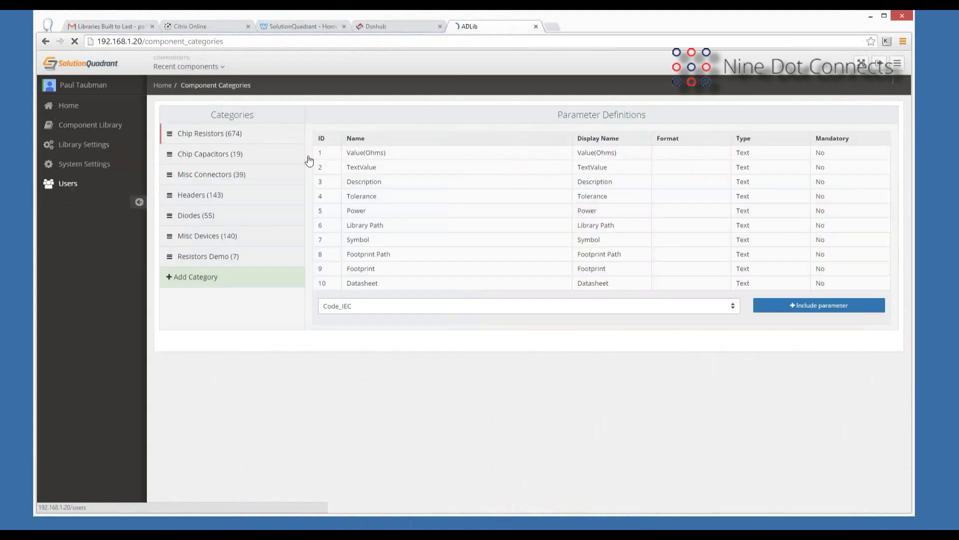
left_click(196, 256)
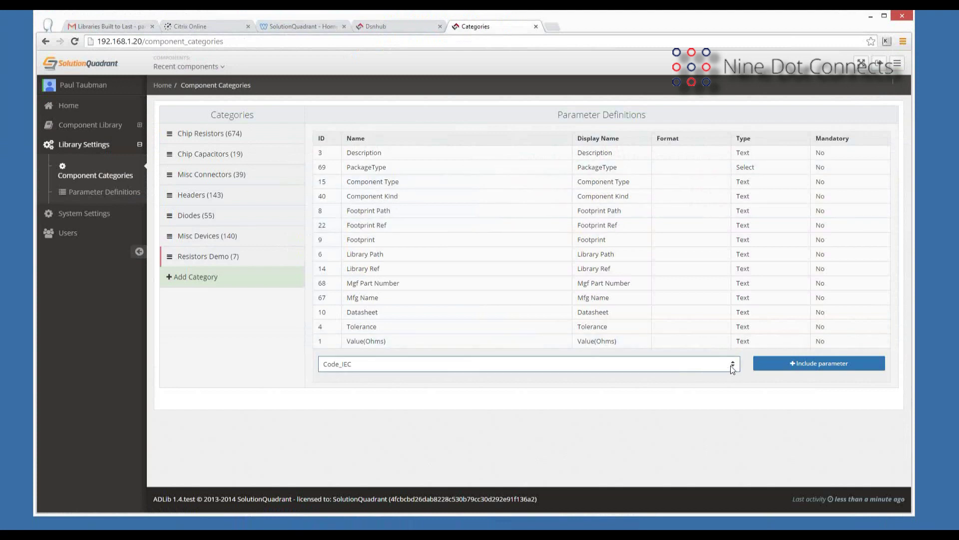
left_click(680, 364)
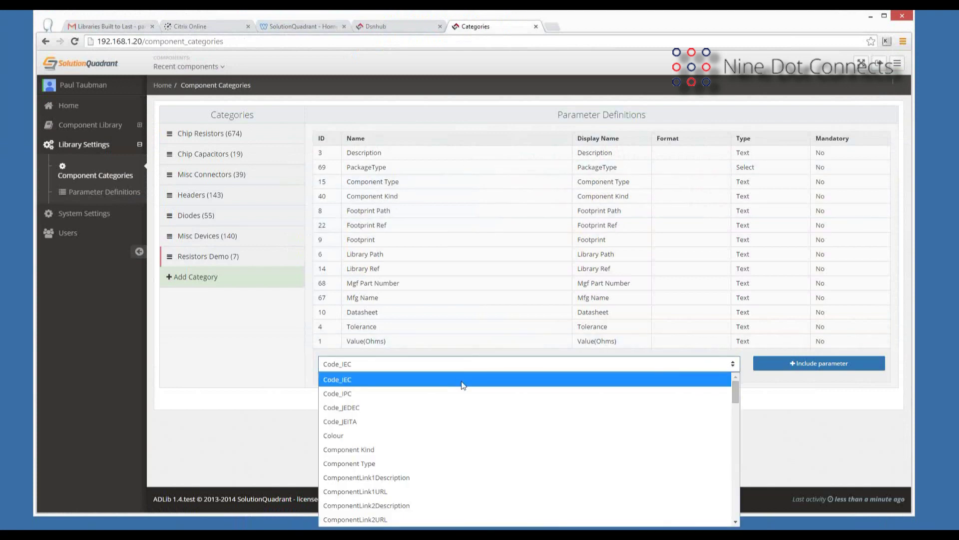
scroll(351, 422, "down", 8)
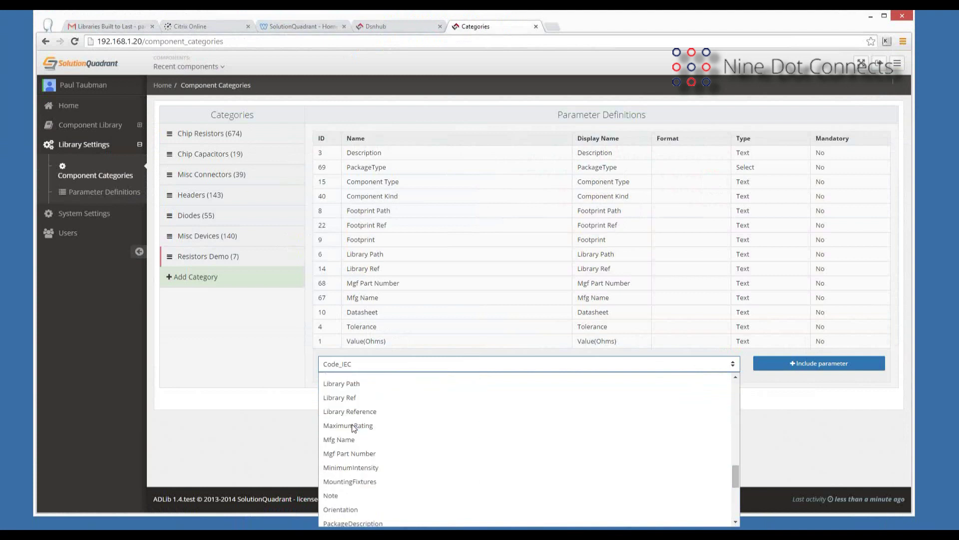
left_click(242, 337)
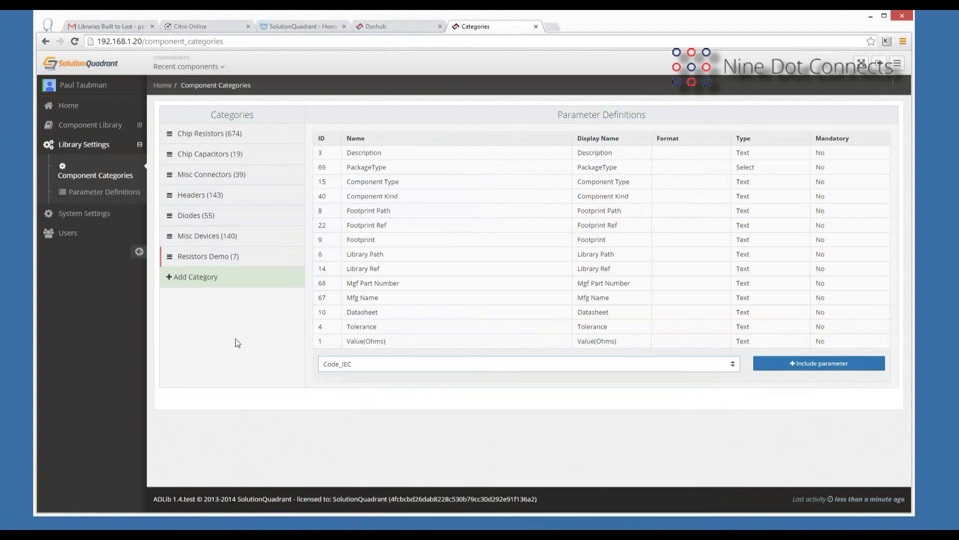
Step: Review the library's full list of parameter definitions and their types, from Code_IEC down past PackageType
left_click(91, 195)
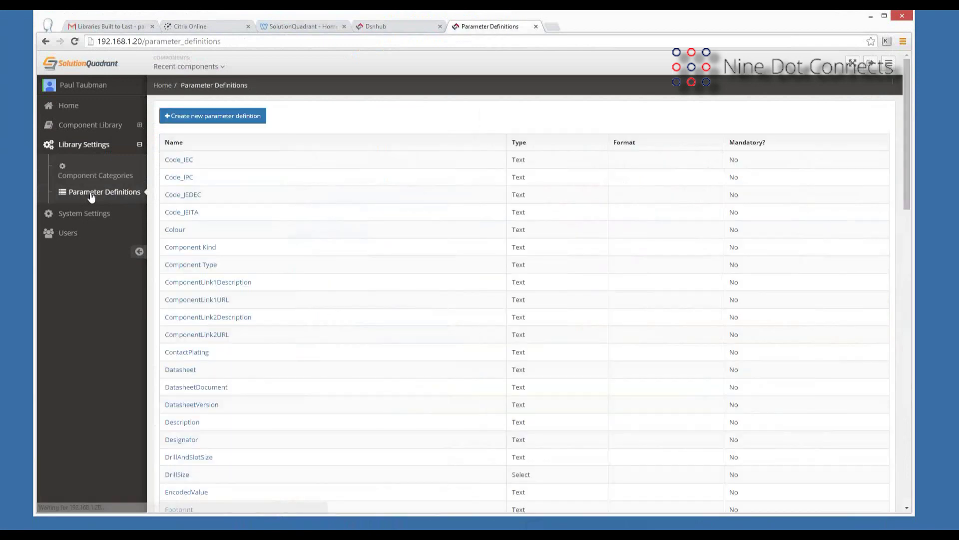
scroll(474, 360, "down", 5)
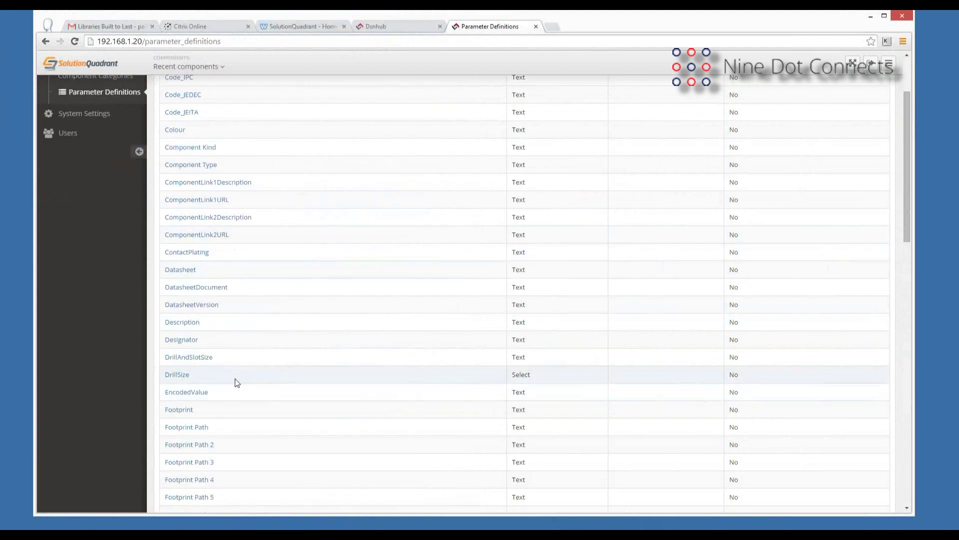
scroll(530, 375, "down", 2)
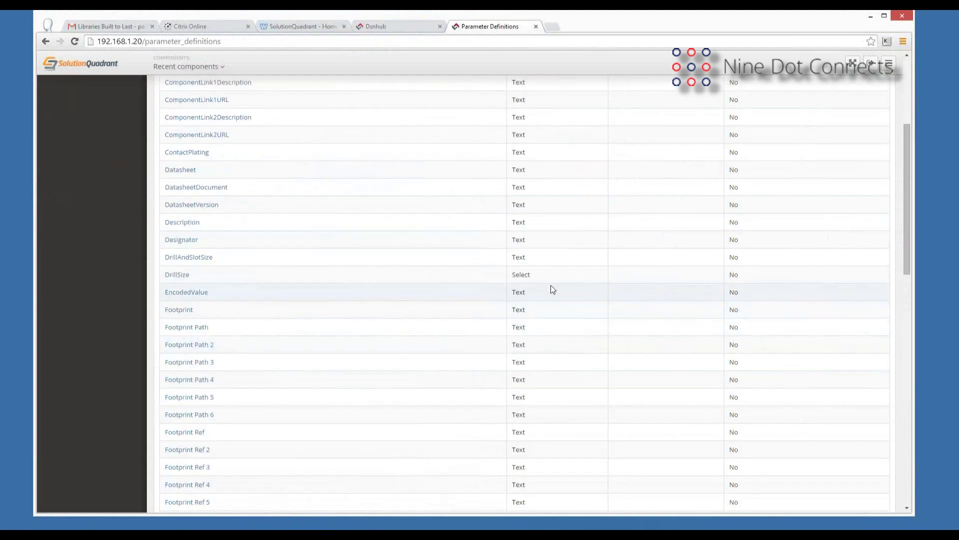
scroll(551, 286, "down", 6)
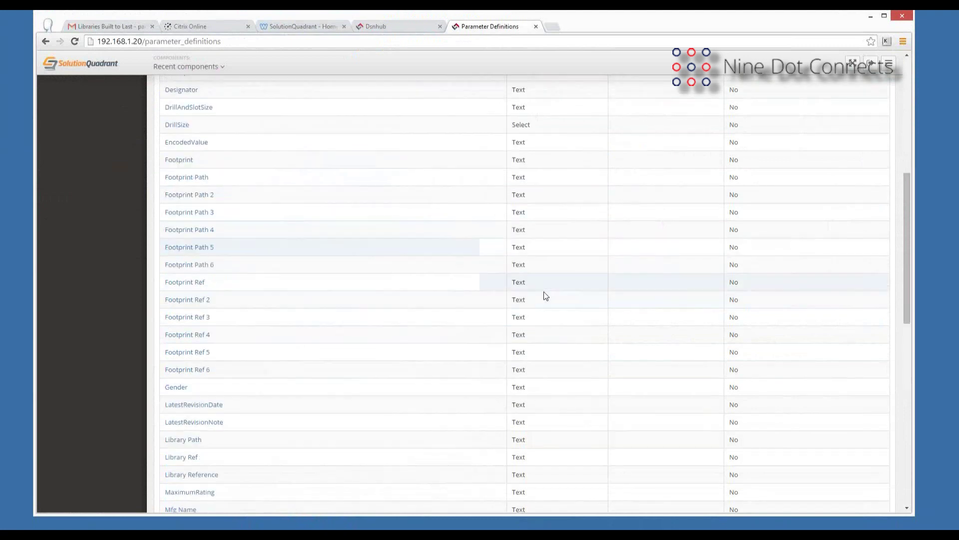
scroll(532, 358, "down", 3)
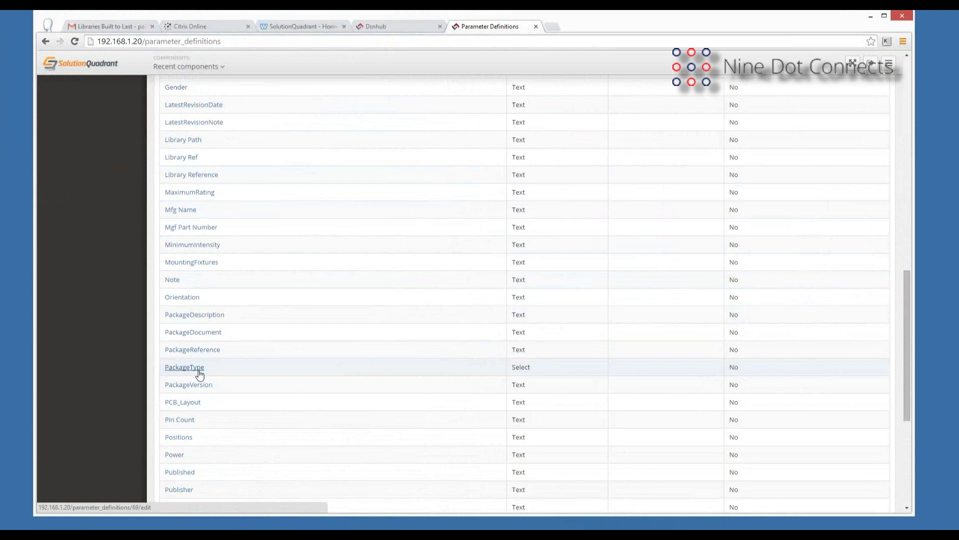
scroll(435, 358, "up", 13)
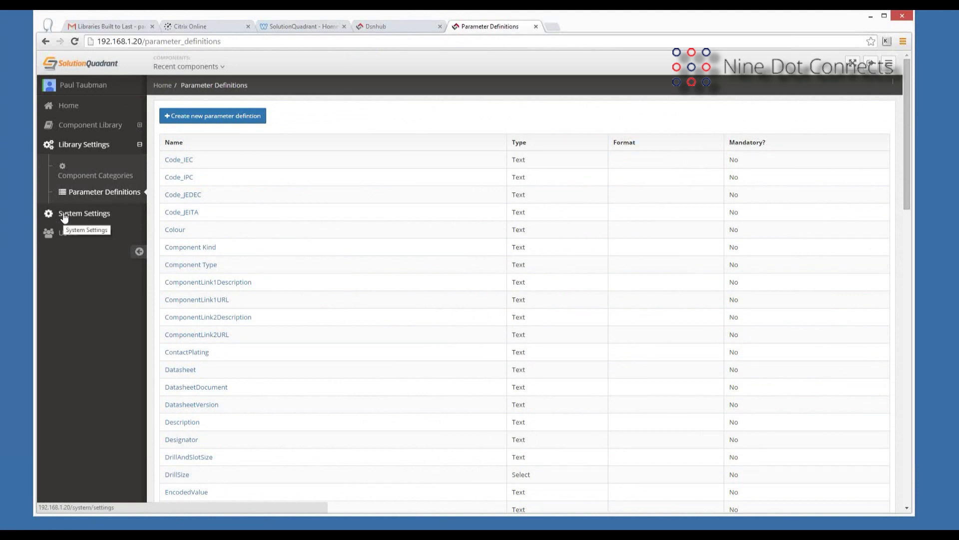
Step: Open the Users page of the component database
left_click(65, 235)
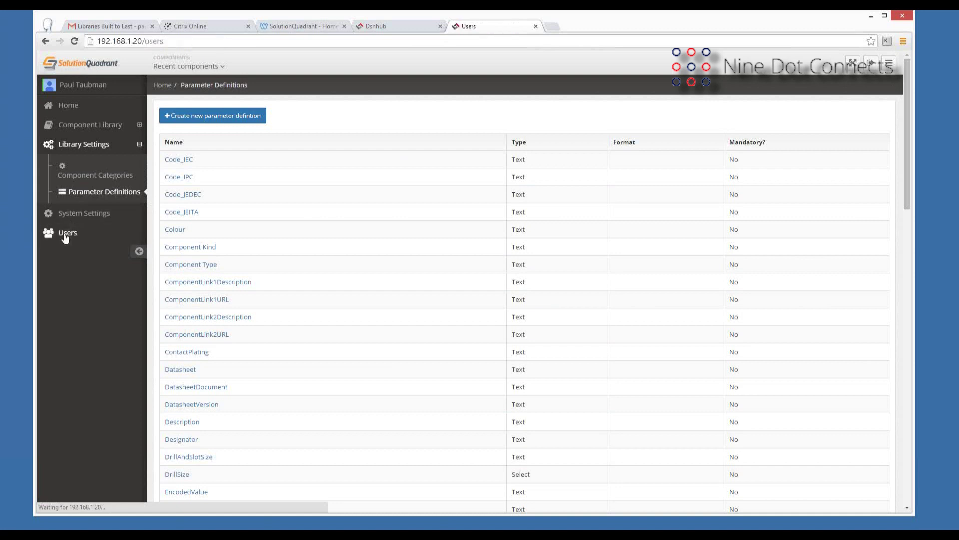